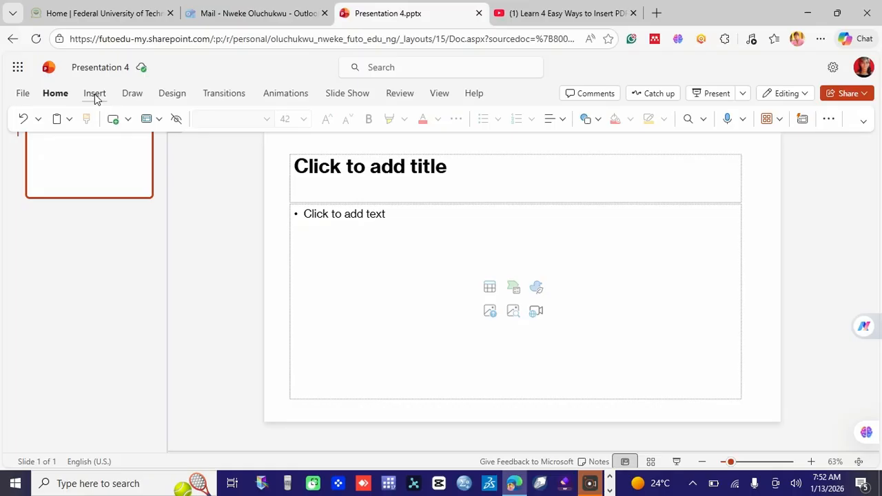
# Show the Insert Video choices: This Device, Stock Videos and Online Video
pyautogui.click(95, 95)
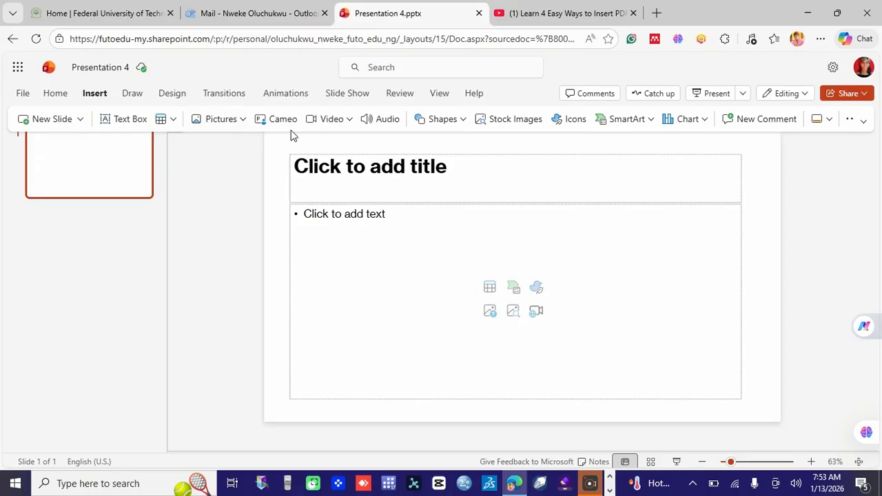
pyautogui.click(349, 122)
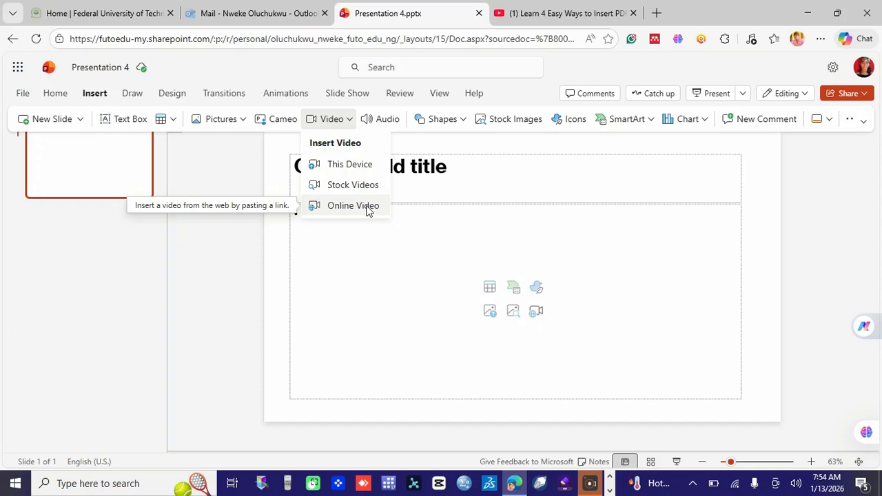
# Upload the 'Welcome to Brainbuilder Lectures Youtube Channel' video file from this computer onto slide 1
pyautogui.click(350, 165)
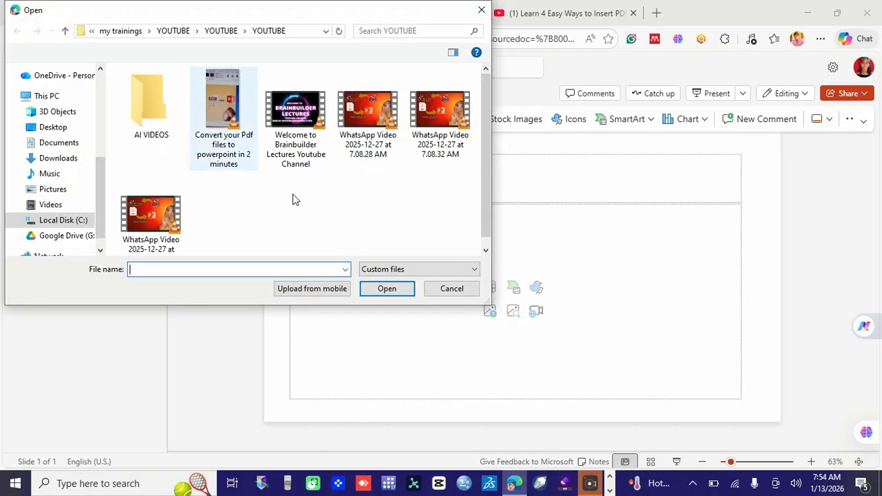
pyautogui.click(303, 114)
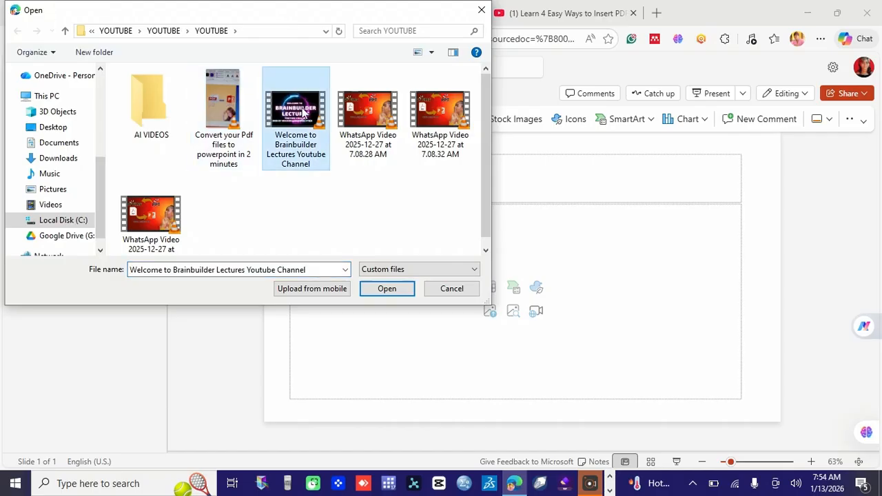
pyautogui.click(375, 289)
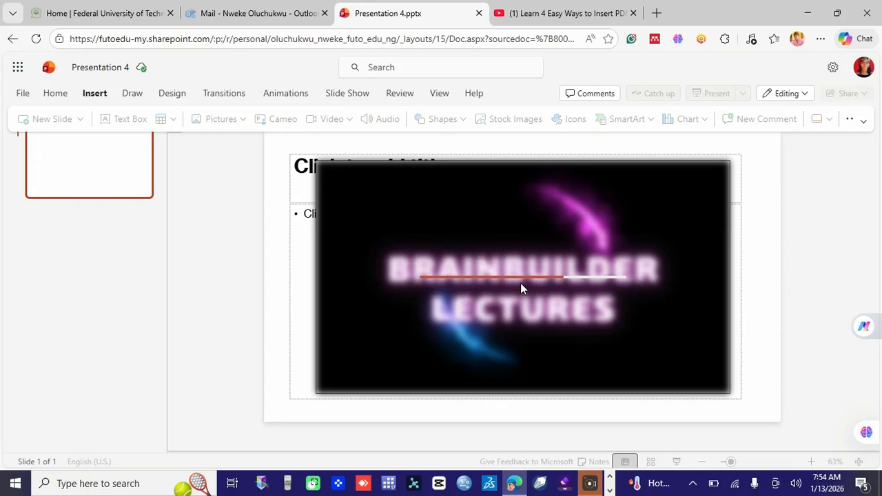
# Resize the intro video to 13.21" by 6.75" to cover the slide, then play it
pyautogui.click(564, 297)
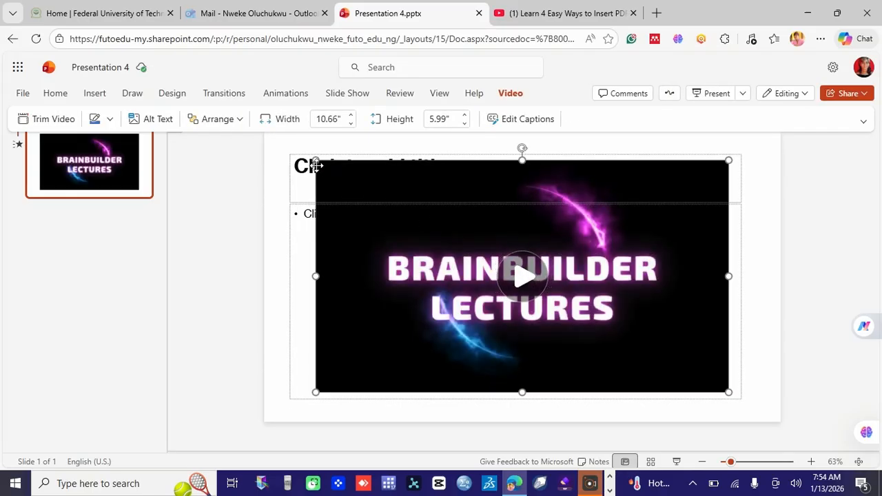
pyautogui.moveTo(312, 161); pyautogui.dragTo(264, 142)
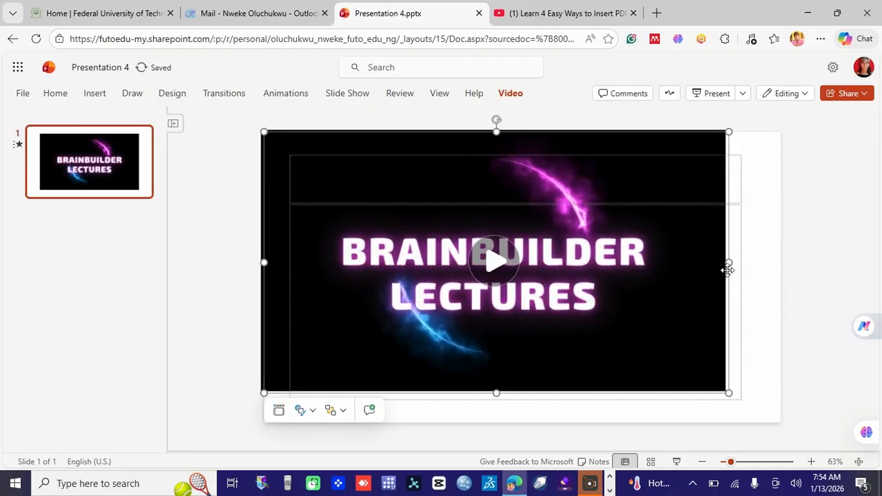
pyautogui.moveTo(729, 263); pyautogui.dragTo(775, 266)
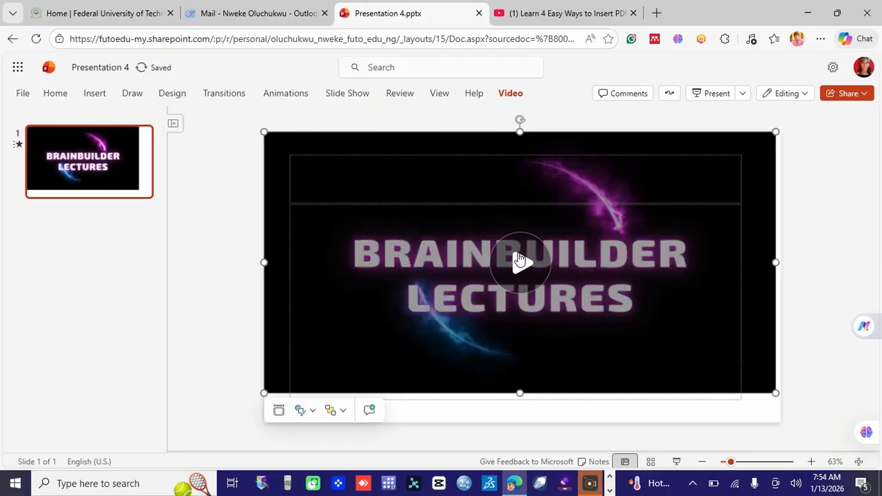
pyautogui.click(520, 259)
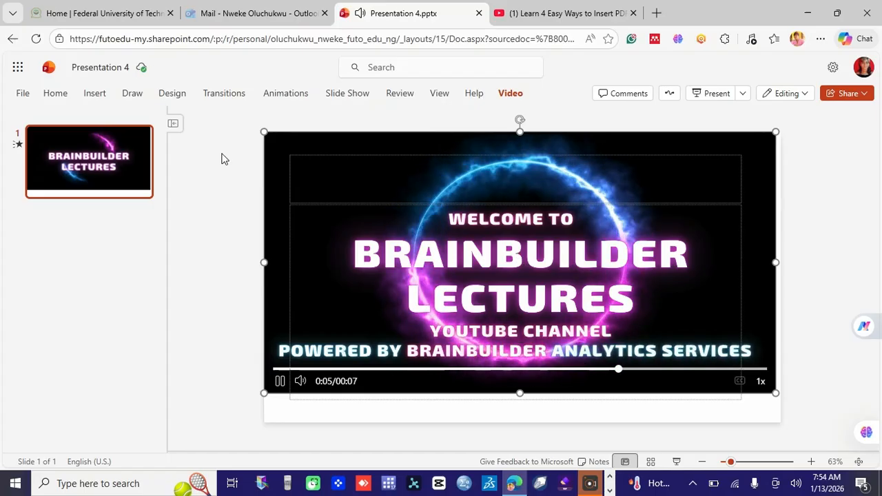
pyautogui.click(95, 94)
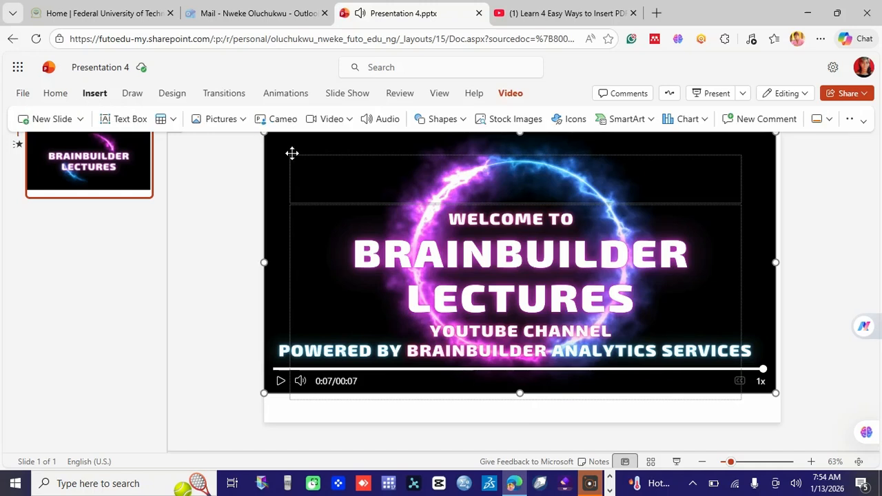
# Open the Stock Videos gallery from the Video menu on the Insert tab
pyautogui.click(351, 129)
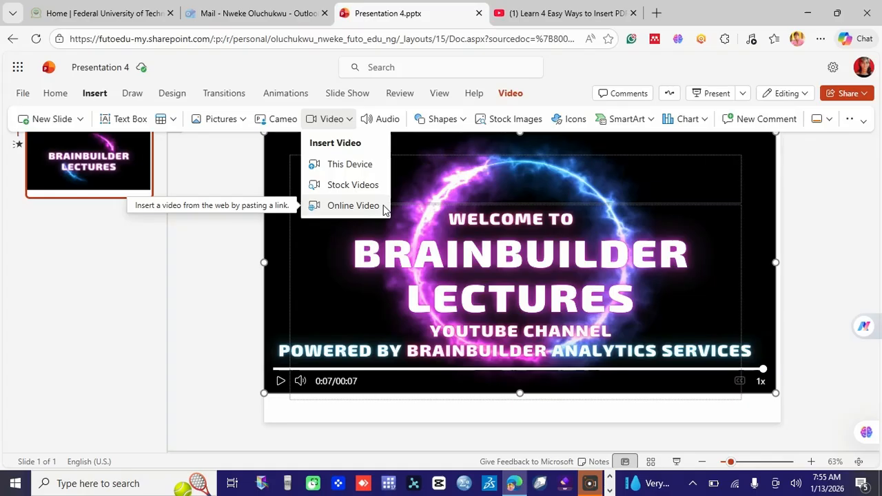
pyautogui.click(352, 186)
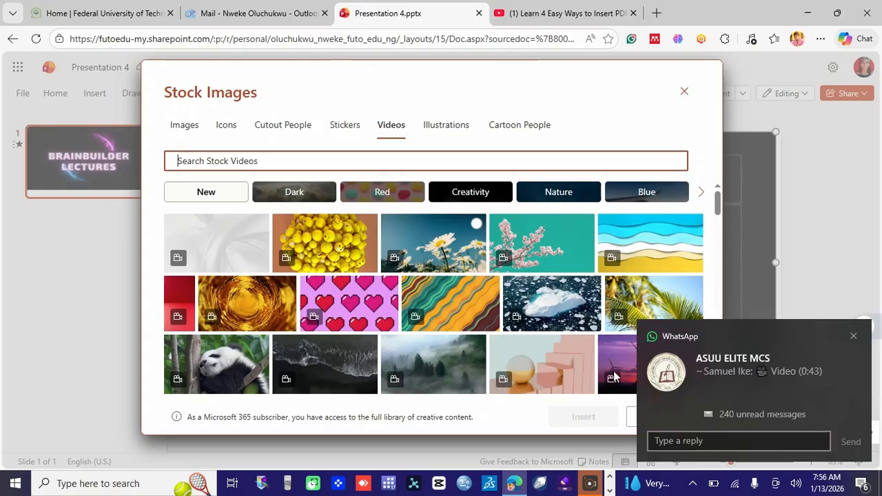
# Dismiss the chat notification and browse the Dark, Red and Creativity stock video categories
pyautogui.click(854, 338)
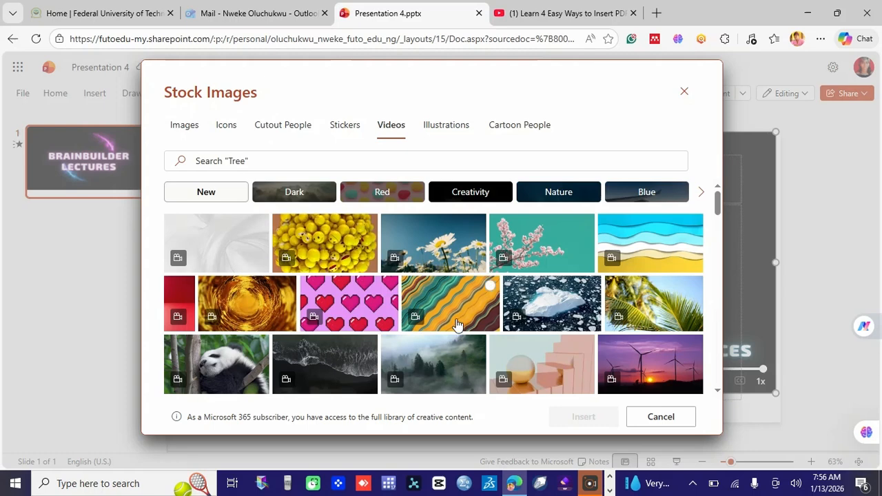
pyautogui.moveTo(719, 207)
pyautogui.mouseDown()
pyautogui.moveTo(723, 314)
pyautogui.moveTo(721, 191)
pyautogui.mouseUp()
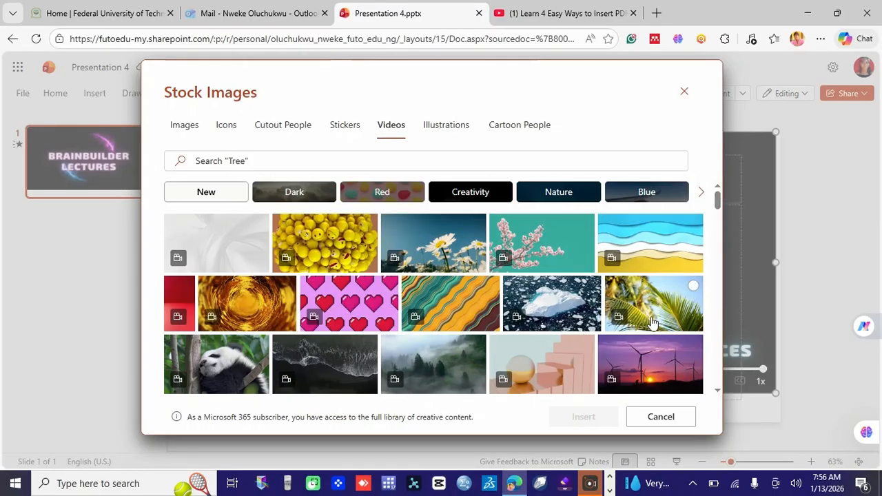
pyautogui.click(292, 196)
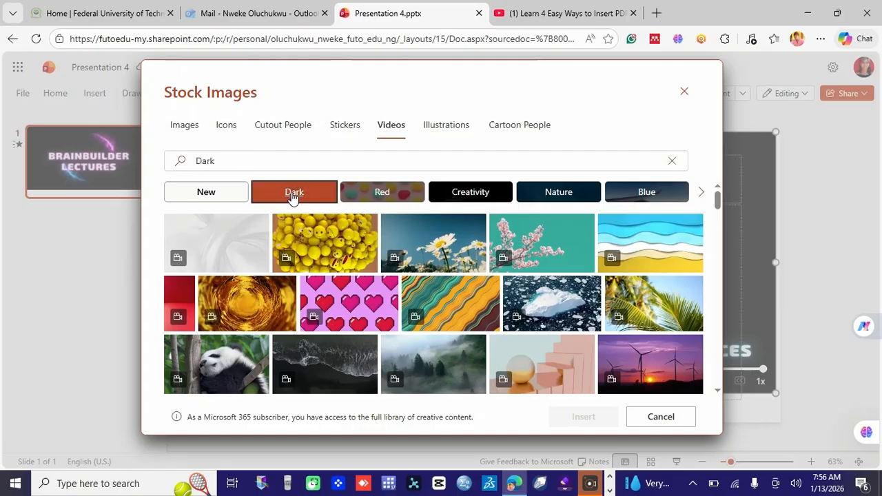
pyautogui.click(371, 194)
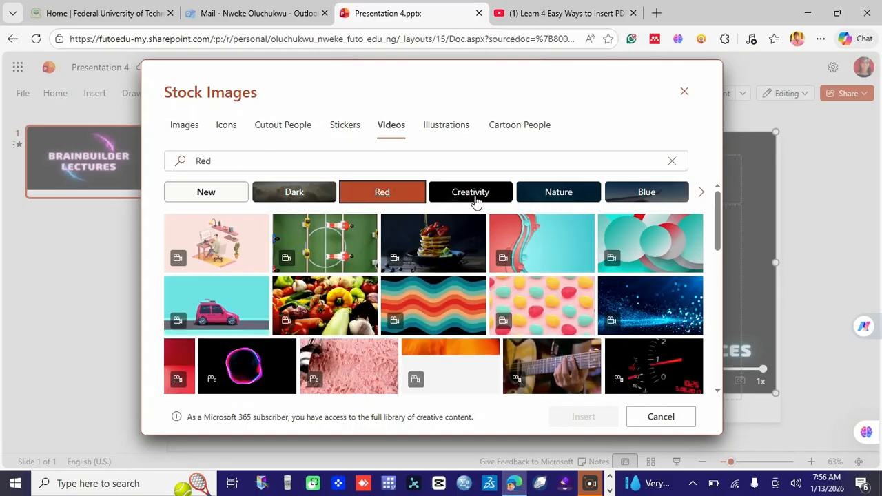
pyautogui.click(469, 194)
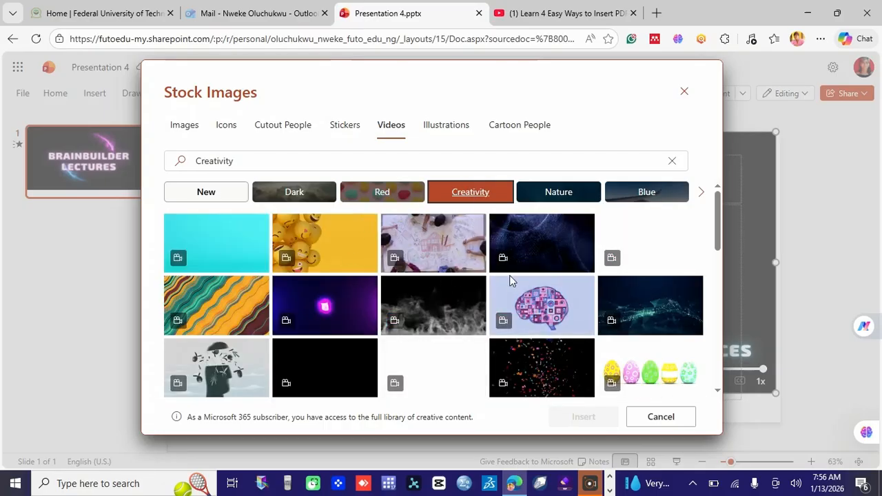
# Insert the yellow emoji Creativity video onto slide 1, then delete it
pyautogui.click(307, 235)
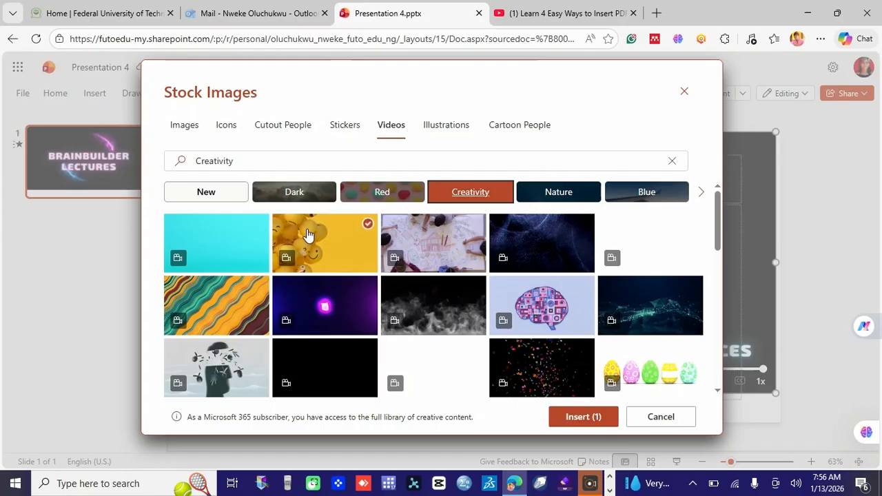
pyautogui.click(583, 416)
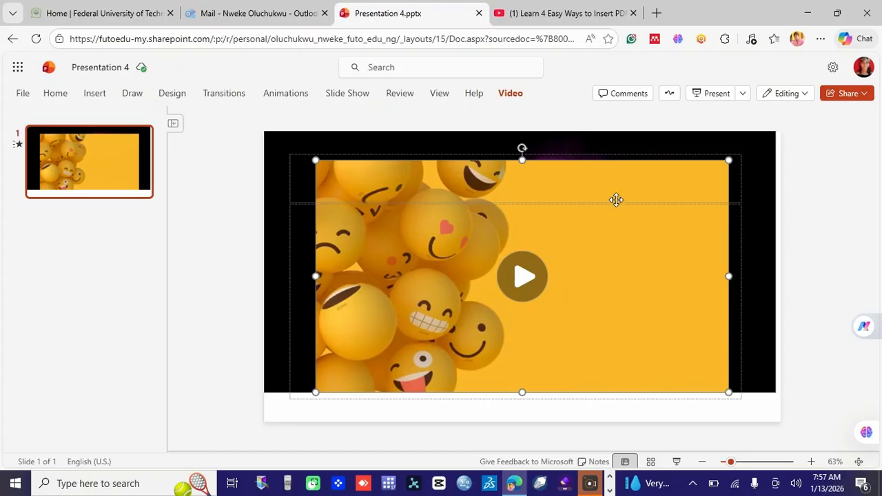
pyautogui.press('Delete')
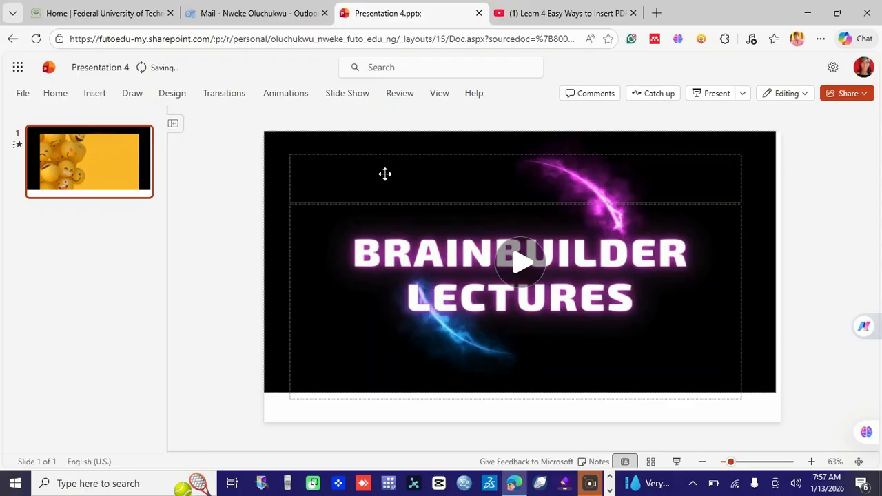
# Add a new blank slide after slide 1 and select slide 2
pyautogui.rightClick(88, 222)
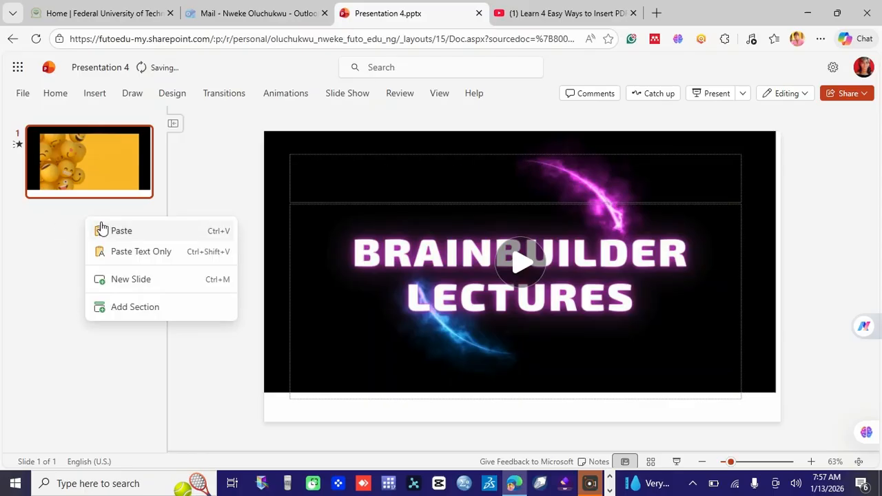
pyautogui.click(130, 278)
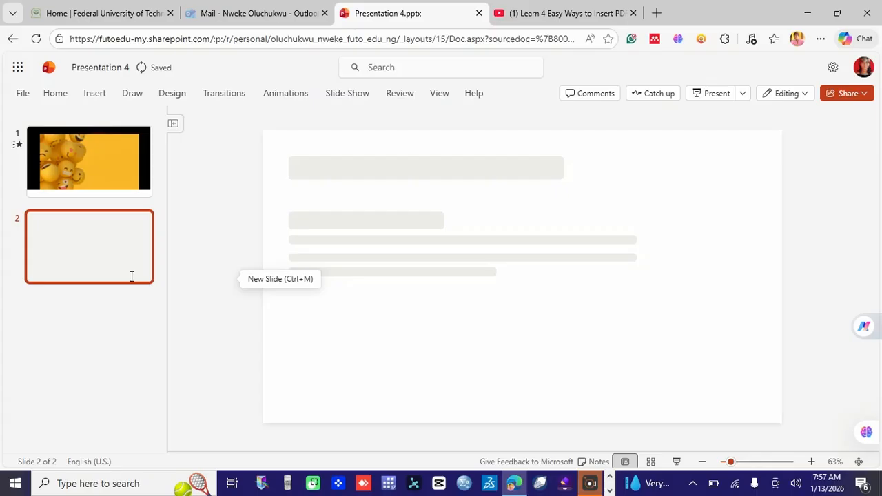
pyautogui.click(97, 172)
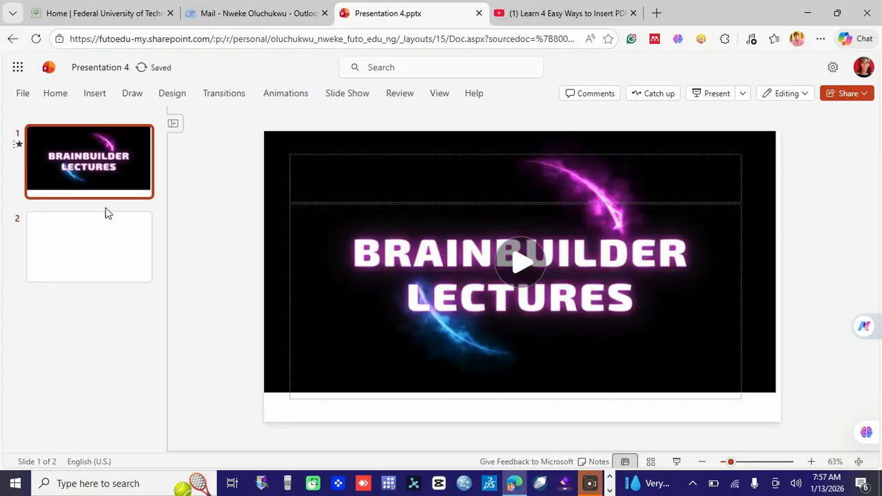
pyautogui.click(93, 258)
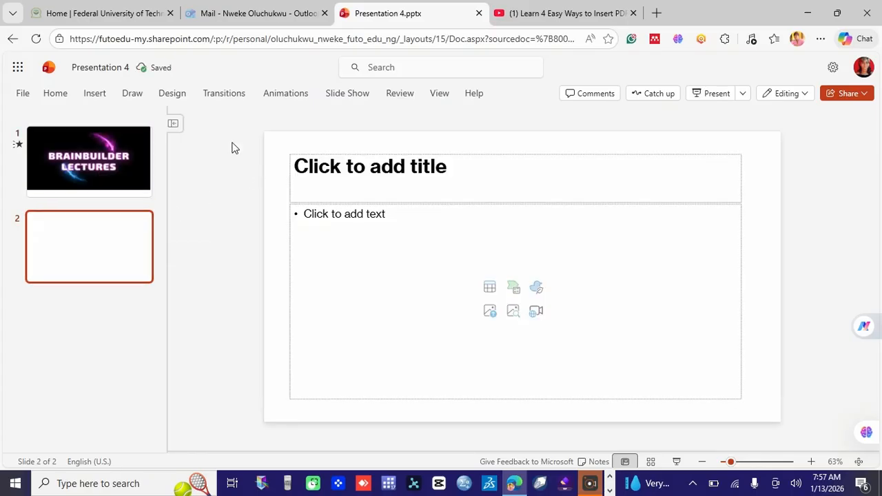
pyautogui.click(93, 95)
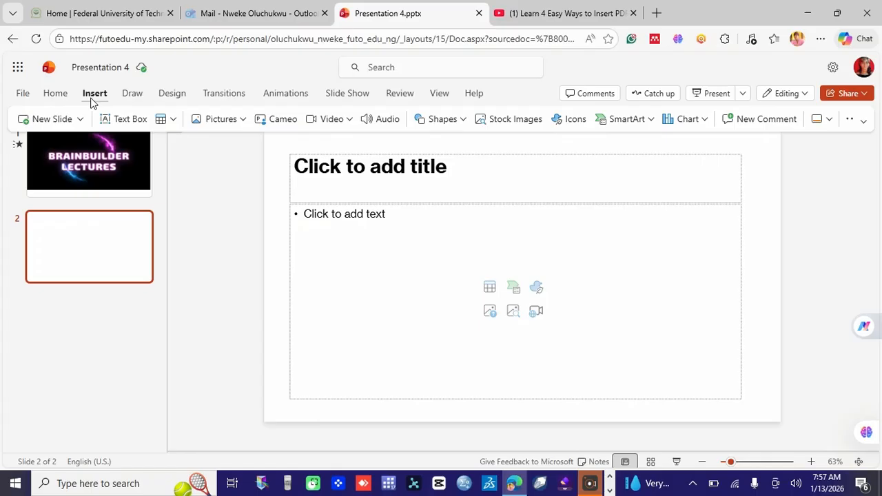
# Select the daisy and yellow-balls stock clips and insert them onto slide 2
pyautogui.click(346, 123)
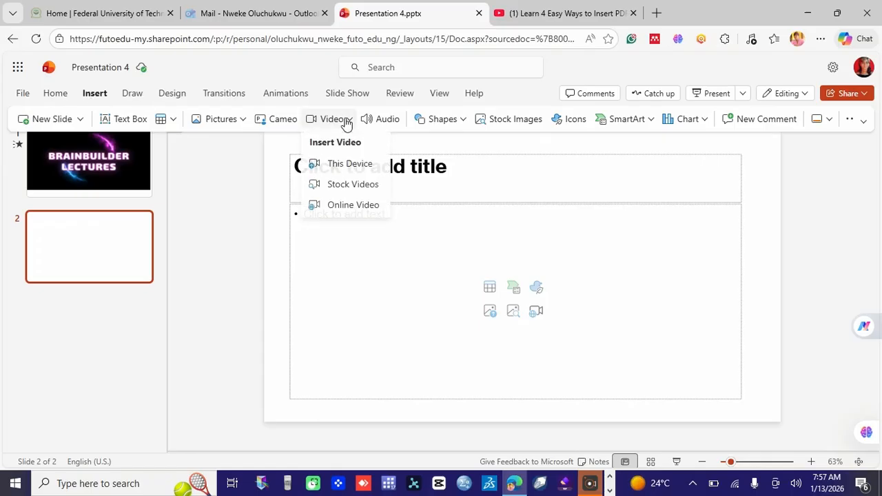
pyautogui.click(352, 185)
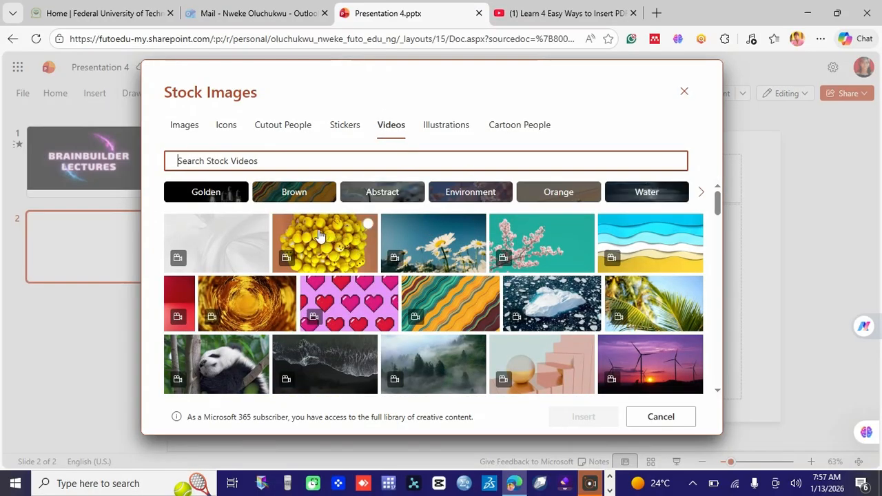
pyautogui.click(458, 251)
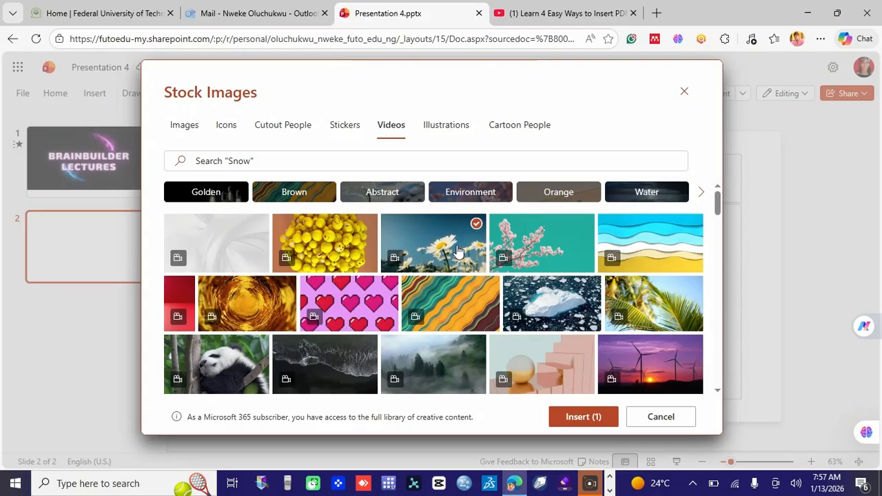
pyautogui.click(361, 238)
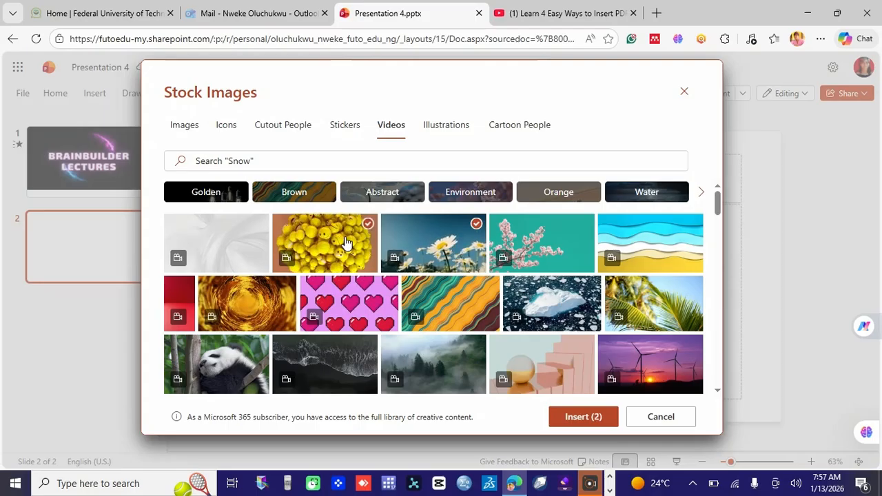
pyautogui.click(577, 418)
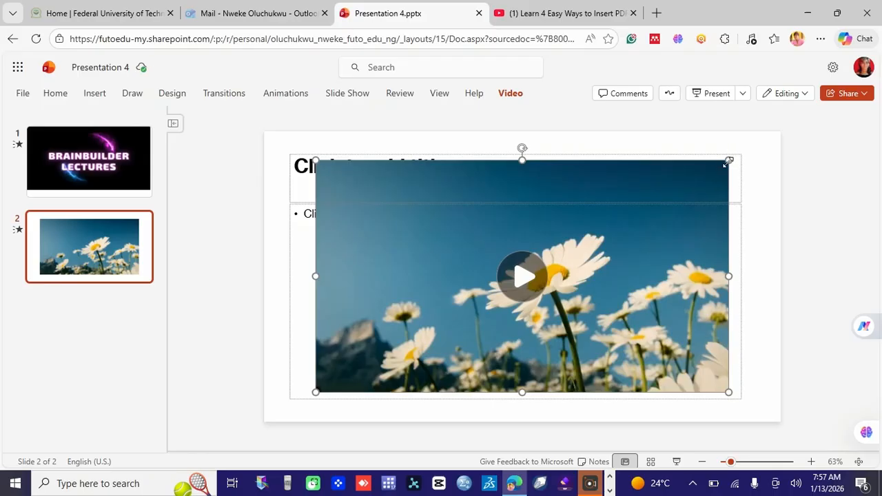
# Enlarge the daisy video toward slide 2's top corners and preview its 9-second playback
pyautogui.moveTo(728, 162); pyautogui.dragTo(755, 144)
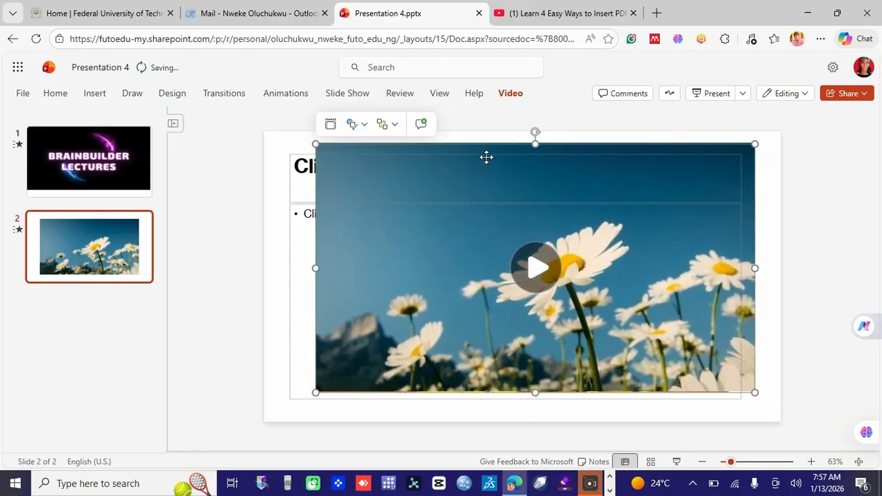
pyautogui.moveTo(315, 143); pyautogui.dragTo(278, 122)
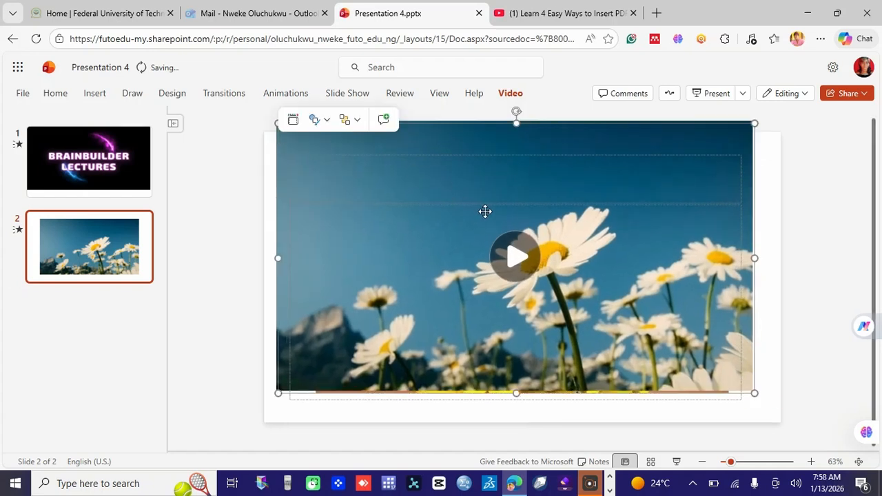
pyautogui.click(515, 252)
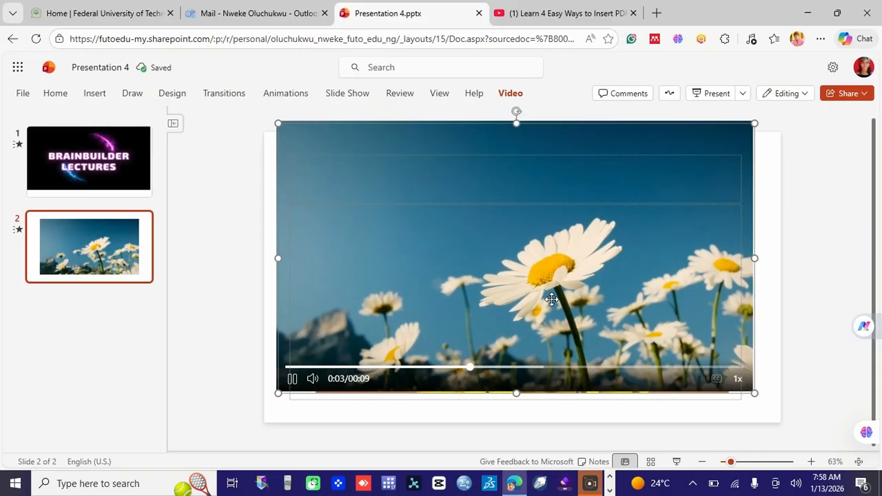
pyautogui.click(96, 95)
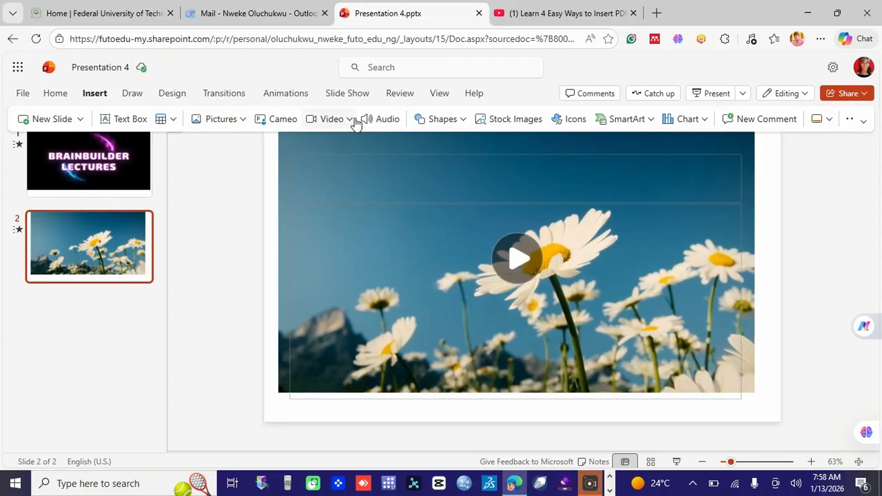
# Insert the 10.66" by 5.99" yellow smiley-balls stock video over the daisy video and play it
pyautogui.click(349, 122)
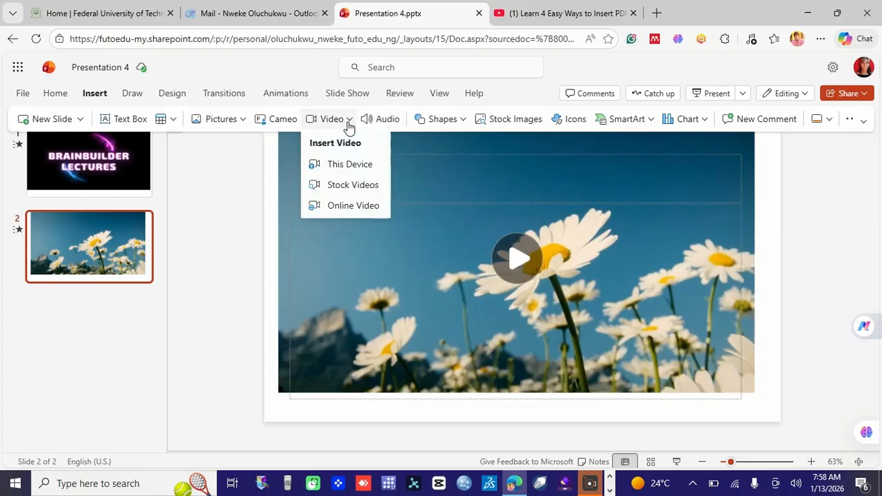
pyautogui.click(351, 185)
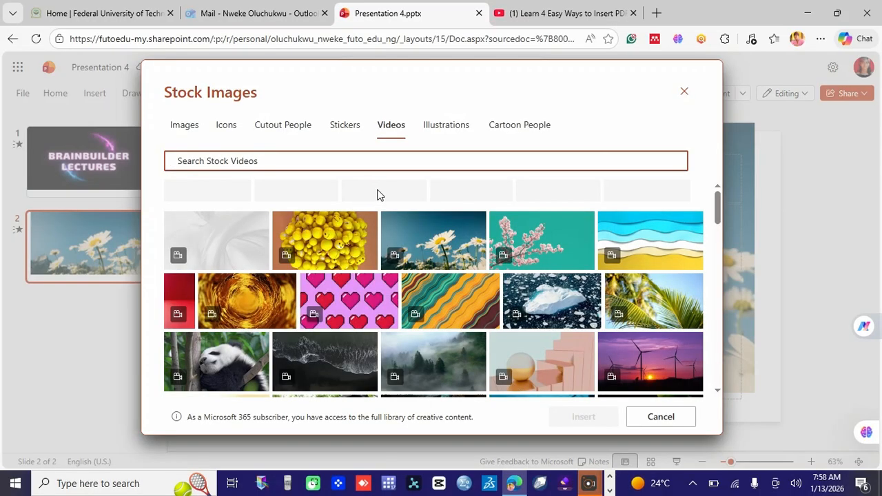
pyautogui.click(348, 237)
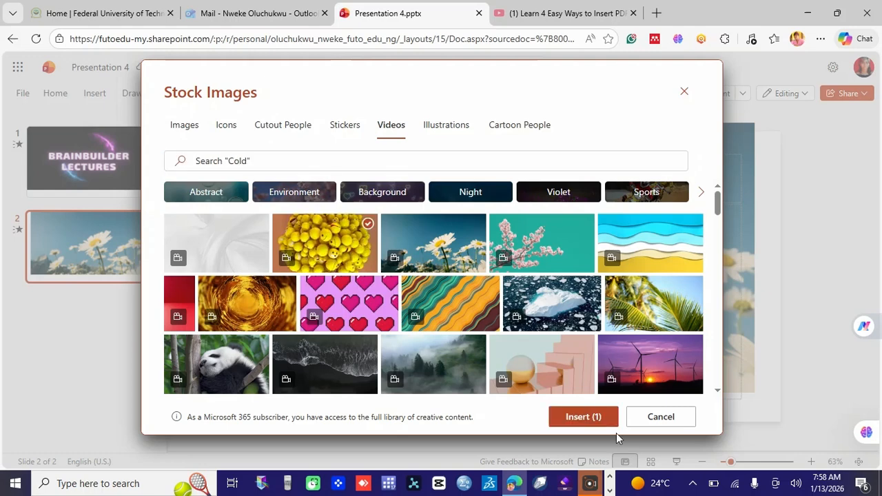
pyautogui.click(580, 417)
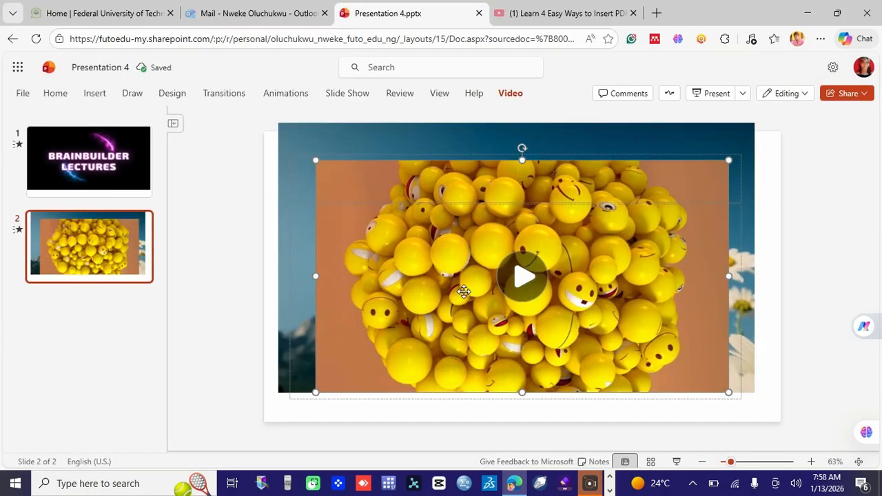
pyautogui.click(522, 288)
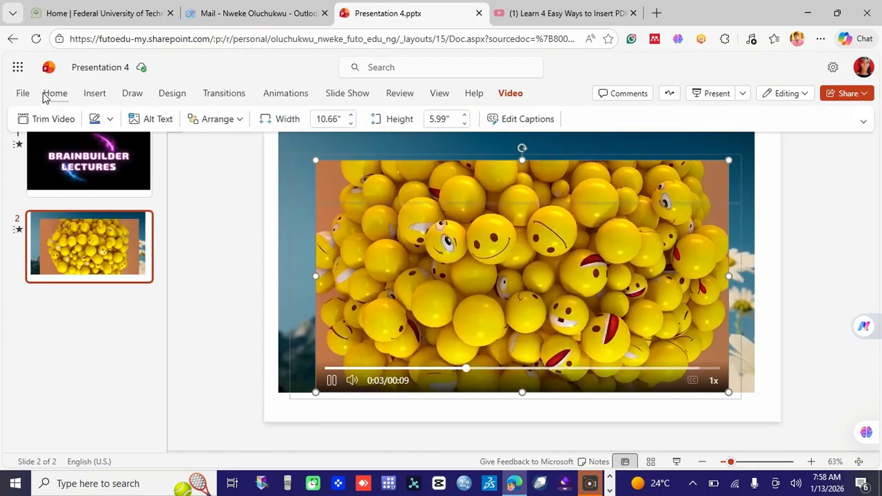
# Reopen the stock media gallery through Insert > Video > Stock Videos and switch to Images
pyautogui.click(93, 93)
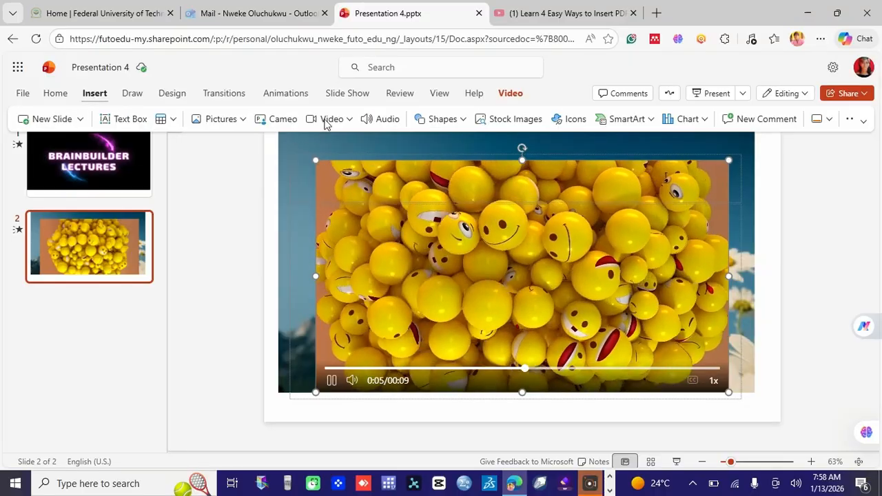
pyautogui.click(350, 120)
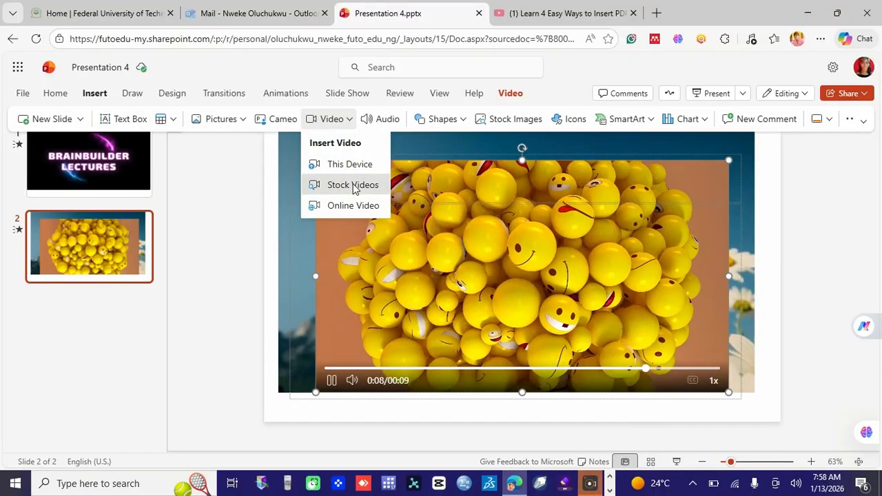
pyautogui.click(352, 185)
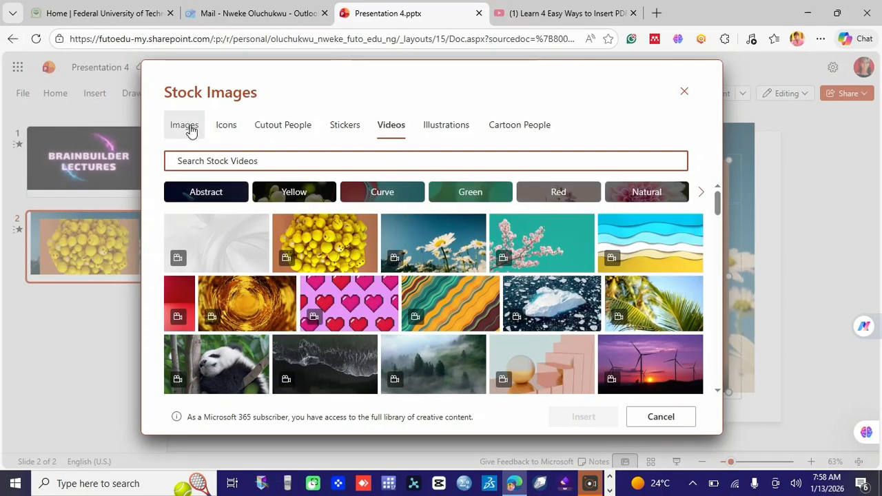
pyautogui.click(185, 126)
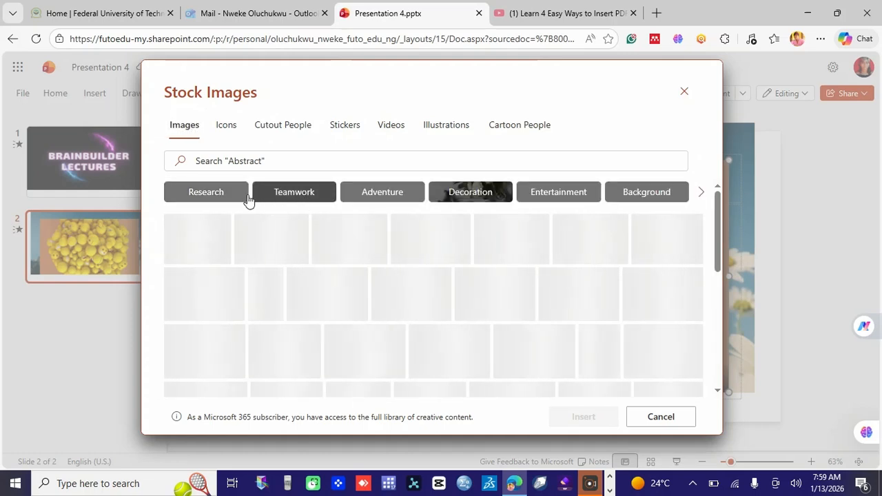
# Browse stock images in the Research category, scrolling and reloading the results
pyautogui.click(225, 198)
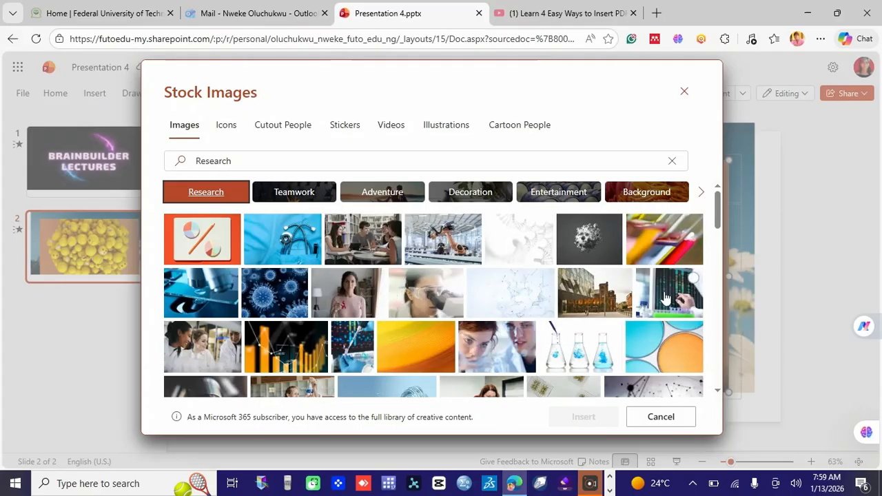
pyautogui.moveTo(720, 216); pyautogui.dragTo(726, 309)
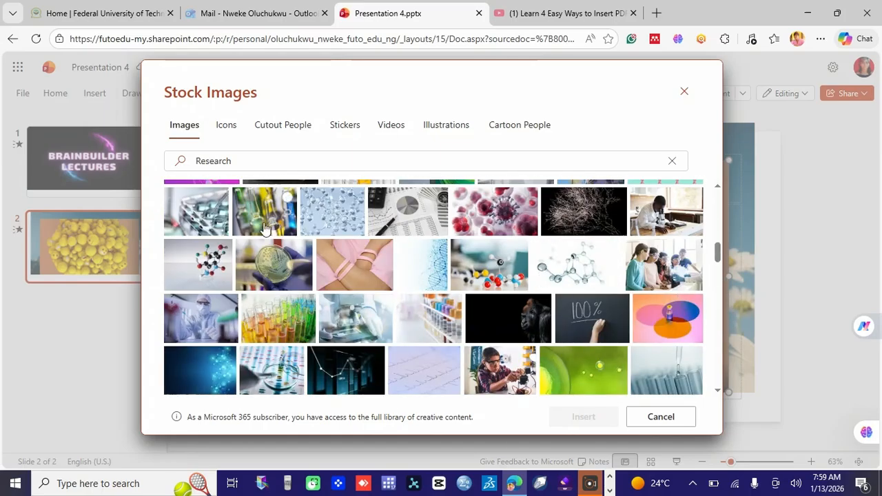
pyautogui.click(187, 131)
pyautogui.click(231, 165)
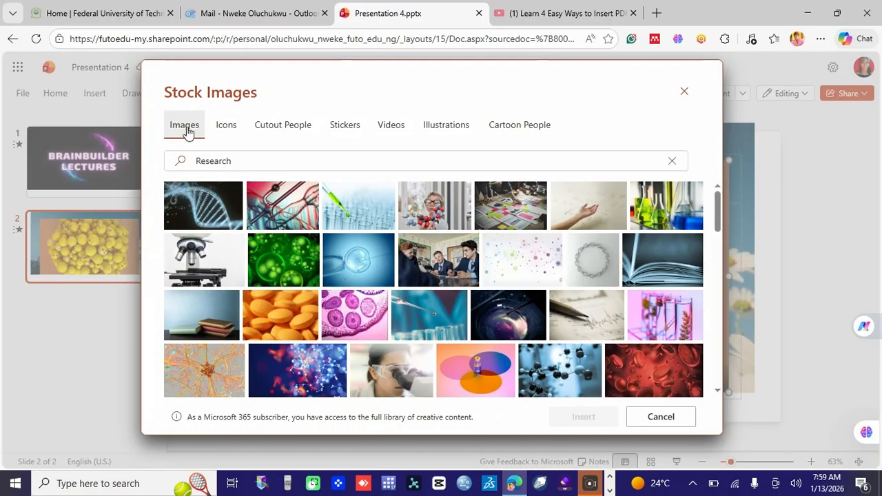
pyautogui.click(188, 131)
pyautogui.click(268, 160)
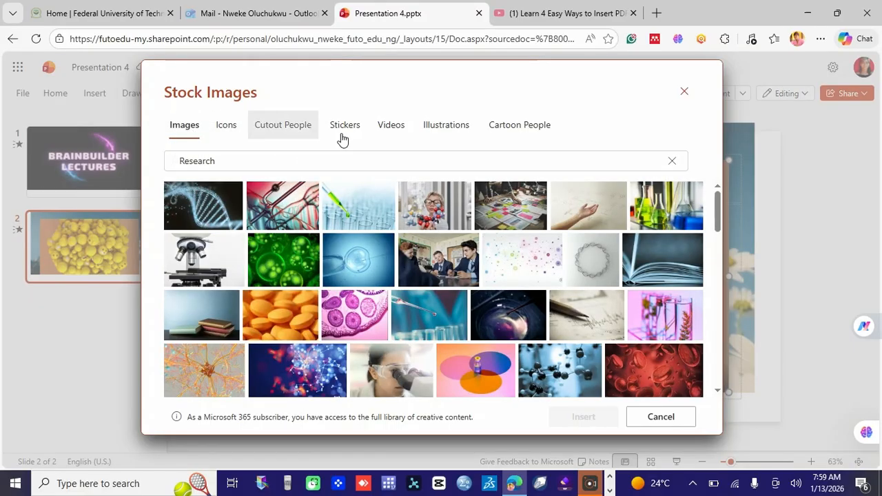
# Clear the search and browse Decoration, Entertainment and Background images, then switch to Icons
pyautogui.click(671, 162)
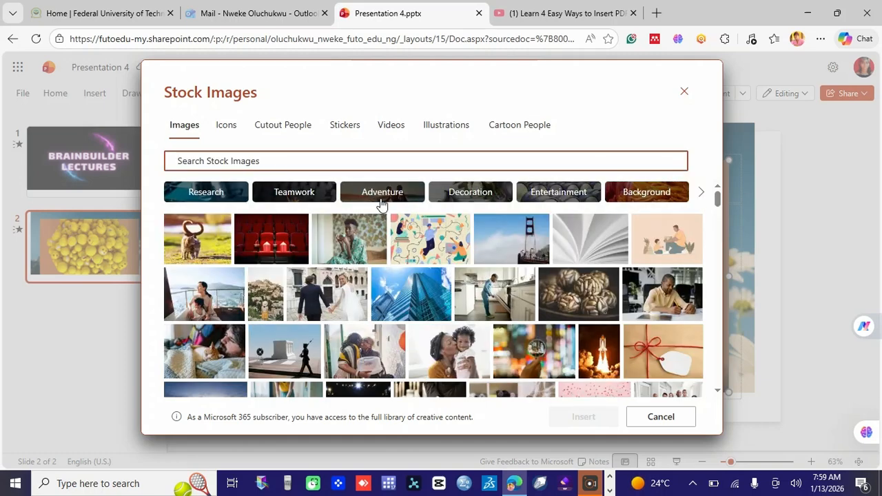
pyautogui.click(467, 194)
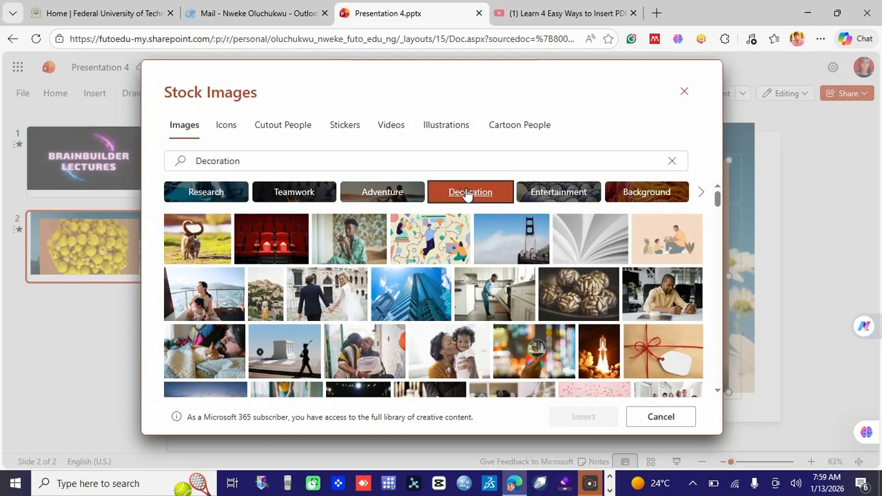
pyautogui.click(565, 197)
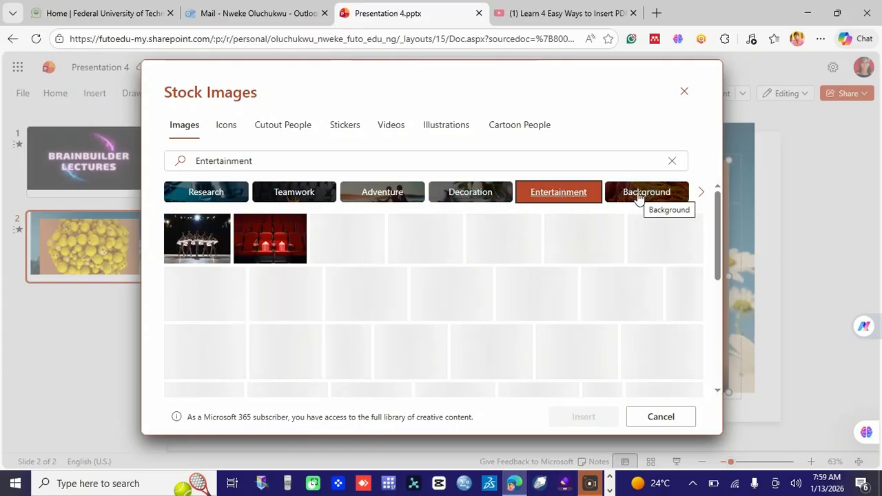
pyautogui.click(638, 196)
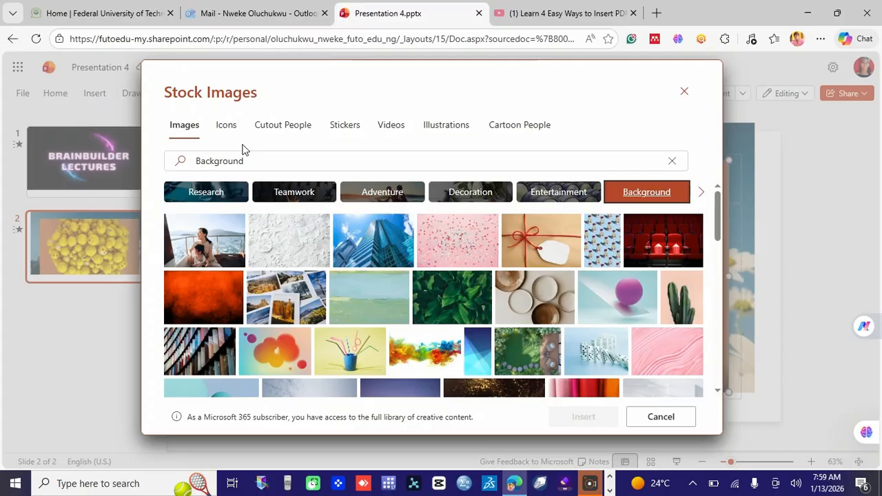
pyautogui.click(225, 127)
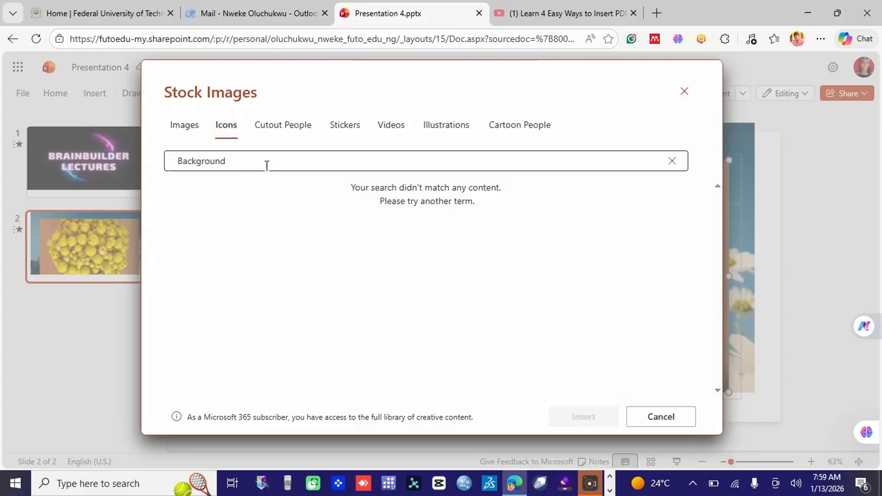
# Clear the Background search and browse Weather And Seasons, Arts and Nature And Outdoors icons
pyautogui.click(674, 166)
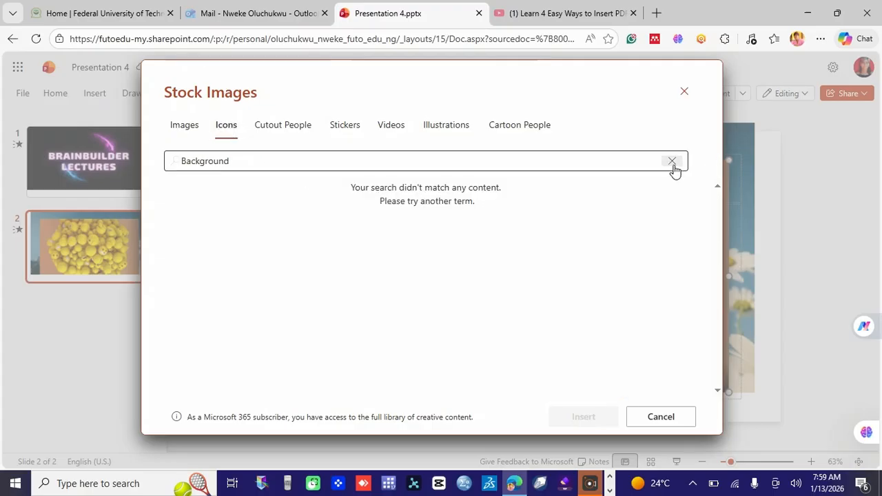
pyautogui.click(671, 162)
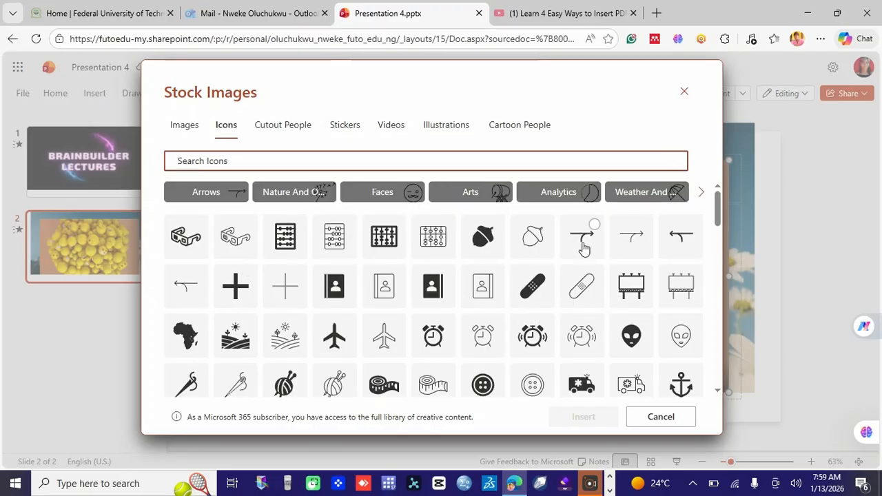
pyautogui.click(615, 198)
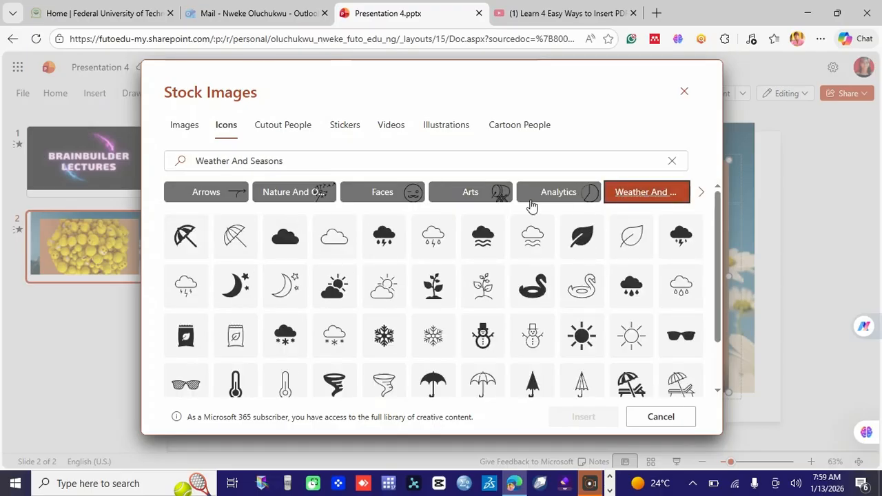
pyautogui.click(463, 193)
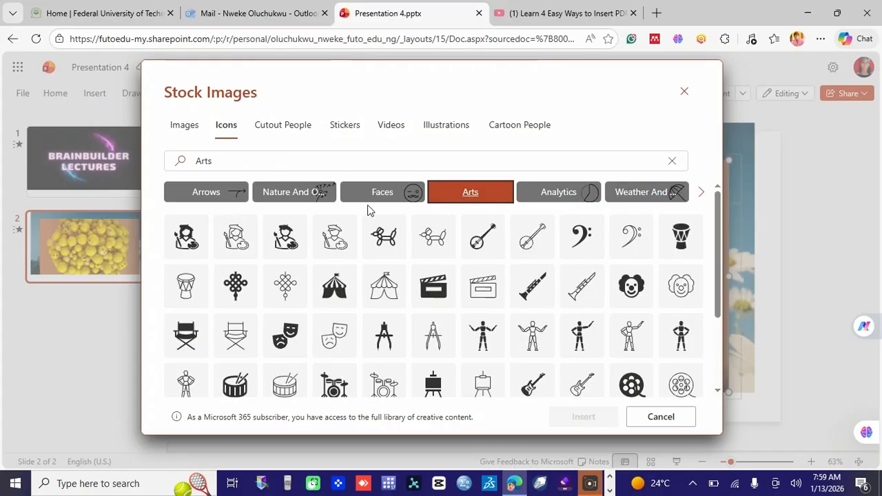
pyautogui.click(311, 195)
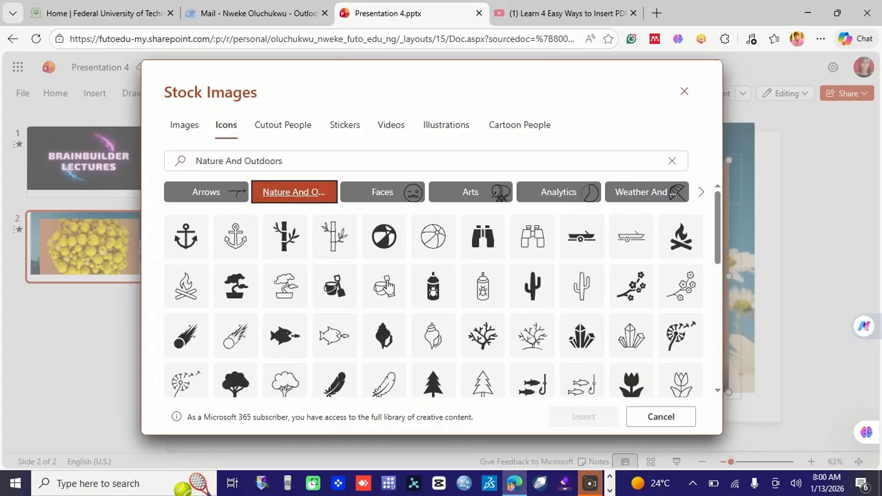
pyautogui.click(285, 132)
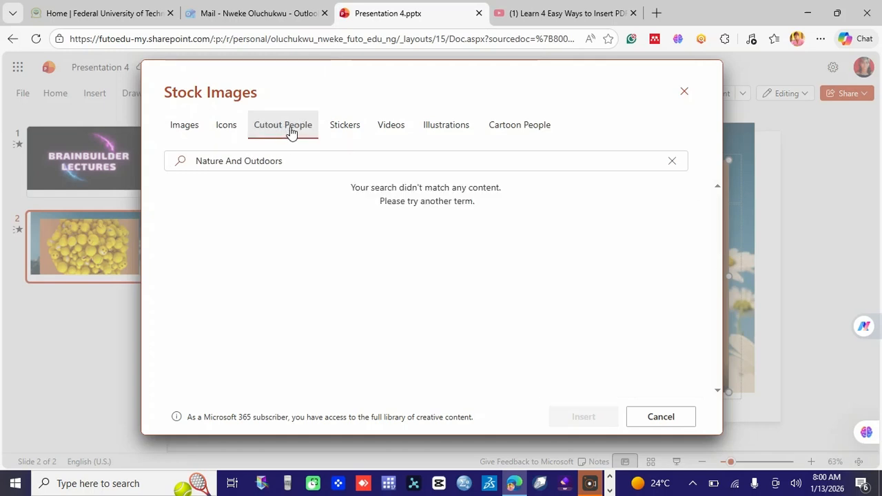
# Browse all cutout people, stickers, and the Education and Wedding illustrations, ending on Cartoon People
pyautogui.click(670, 164)
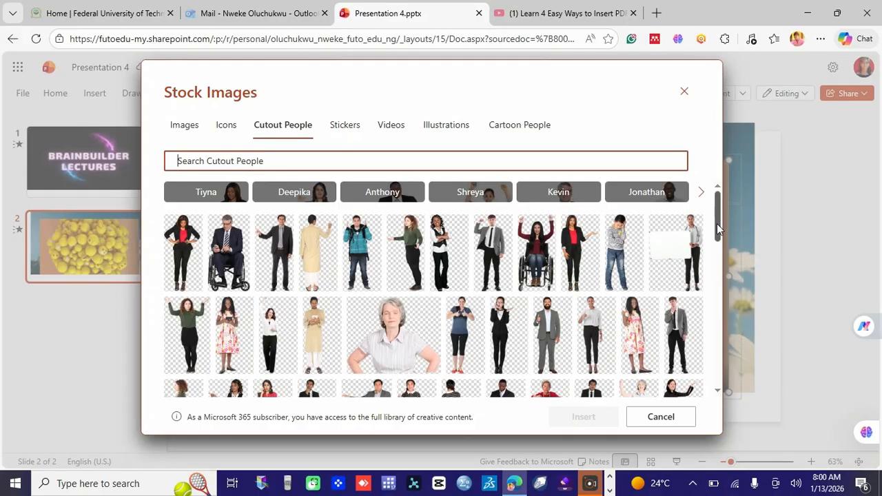
pyautogui.moveTo(716, 223); pyautogui.dragTo(712, 282)
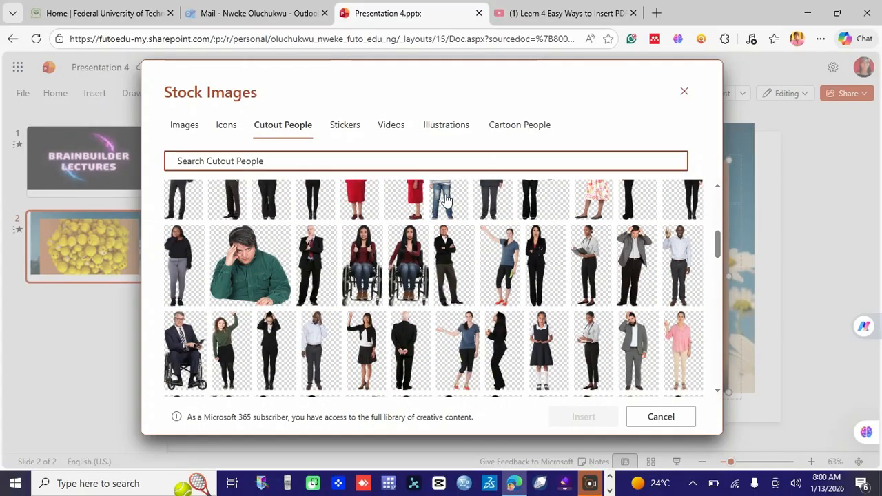
pyautogui.click(346, 127)
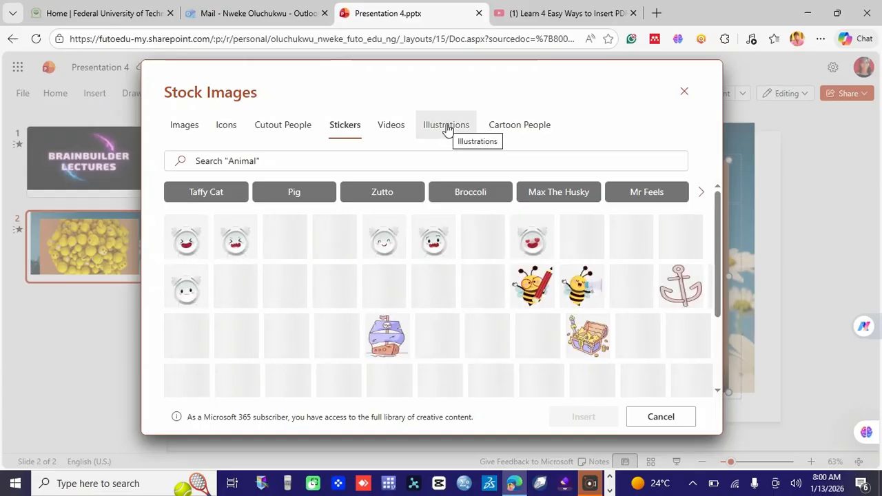
pyautogui.click(446, 129)
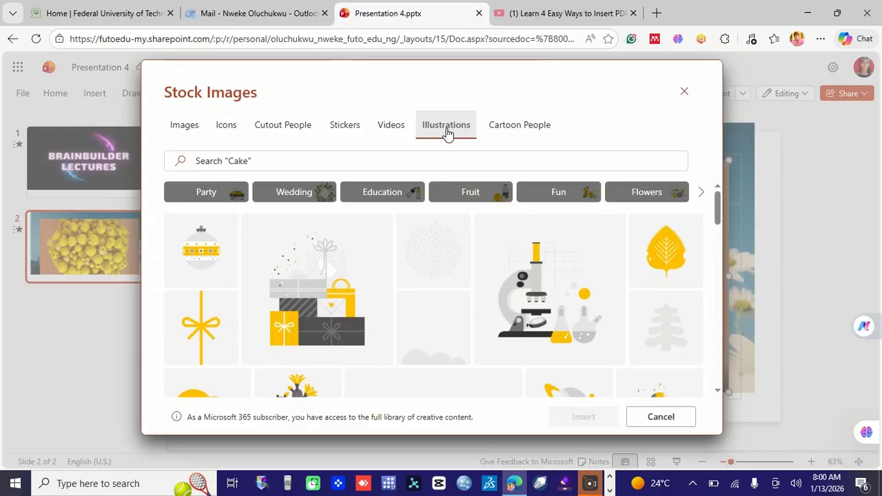
pyautogui.click(391, 200)
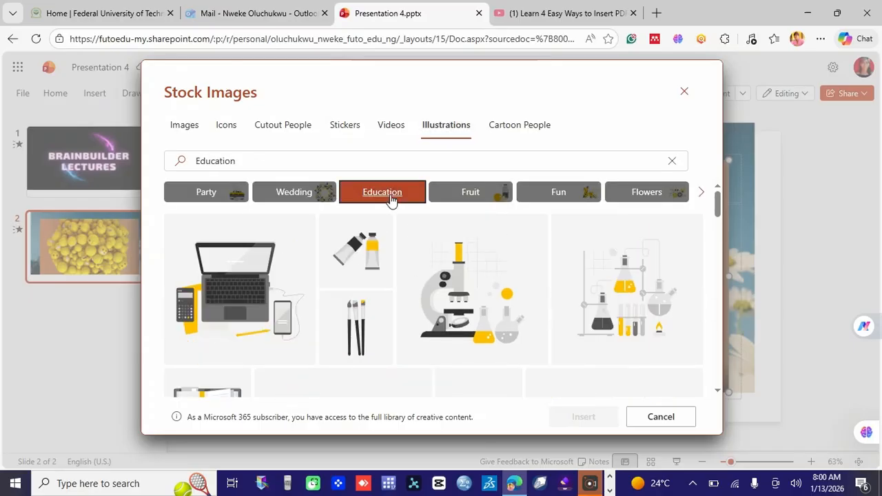
pyautogui.click(302, 196)
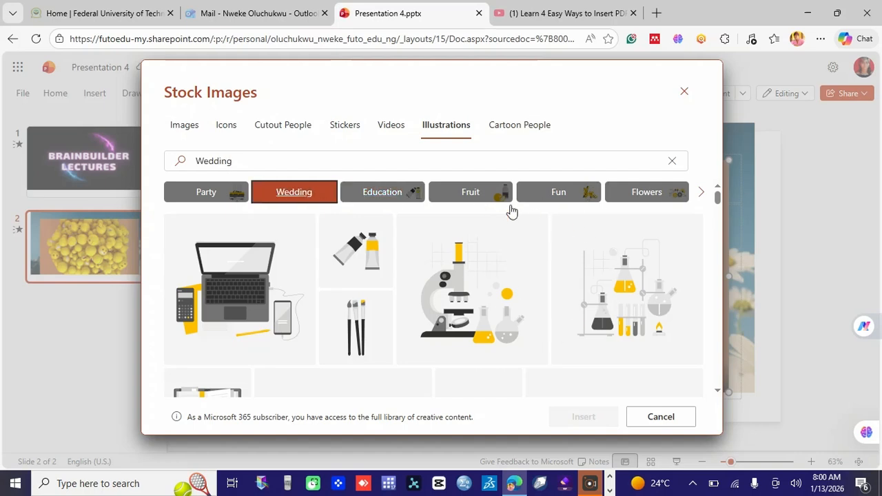
pyautogui.click(536, 131)
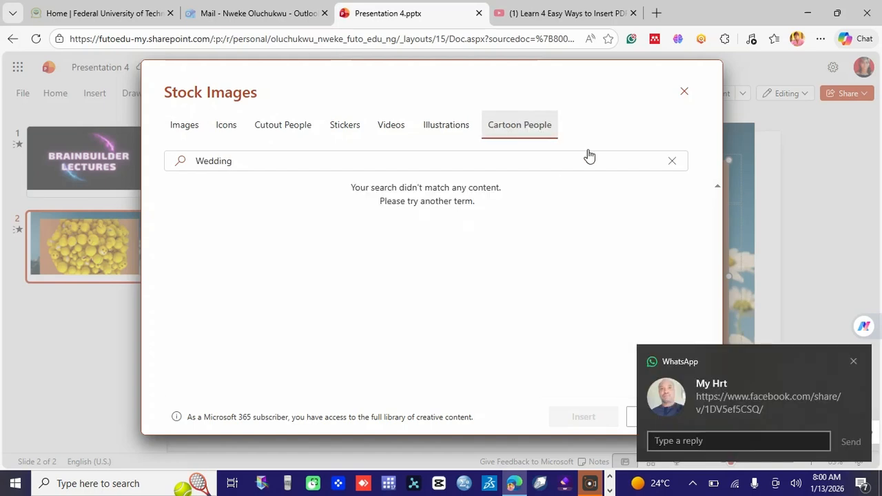
# Dismiss the chat notification and clear the Wedding search in Cartoon People
pyautogui.click(855, 363)
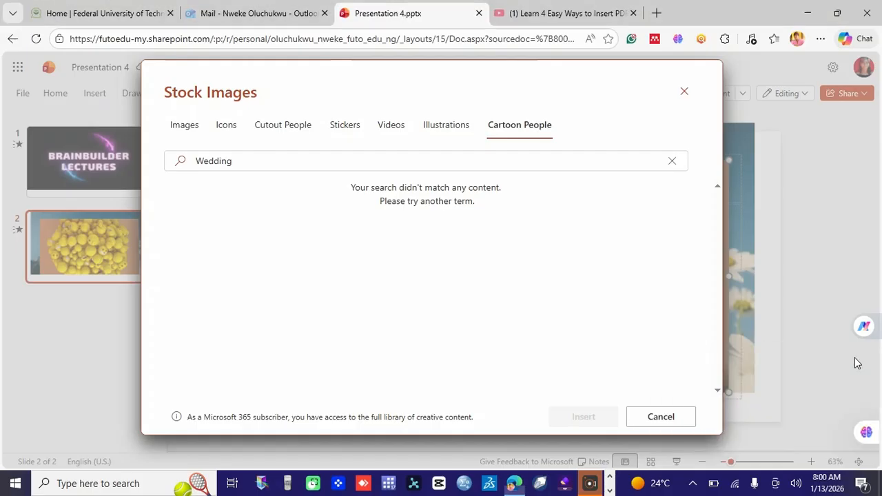
pyautogui.click(678, 167)
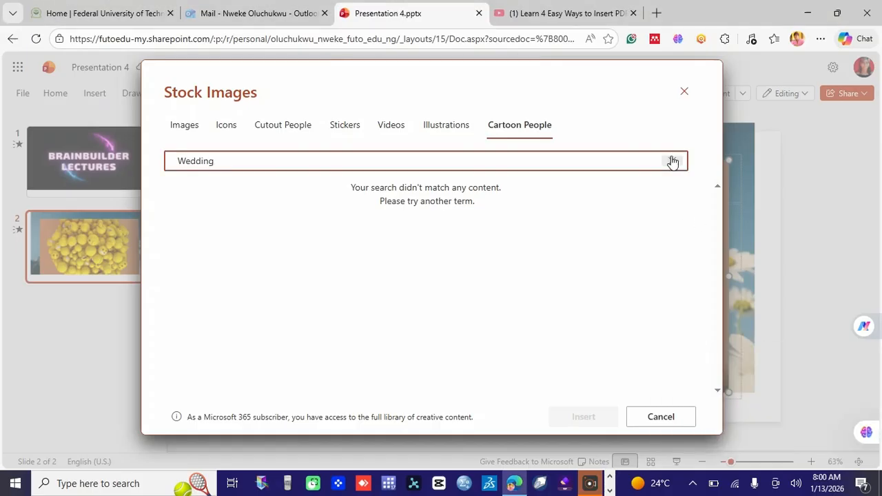
pyautogui.click(672, 161)
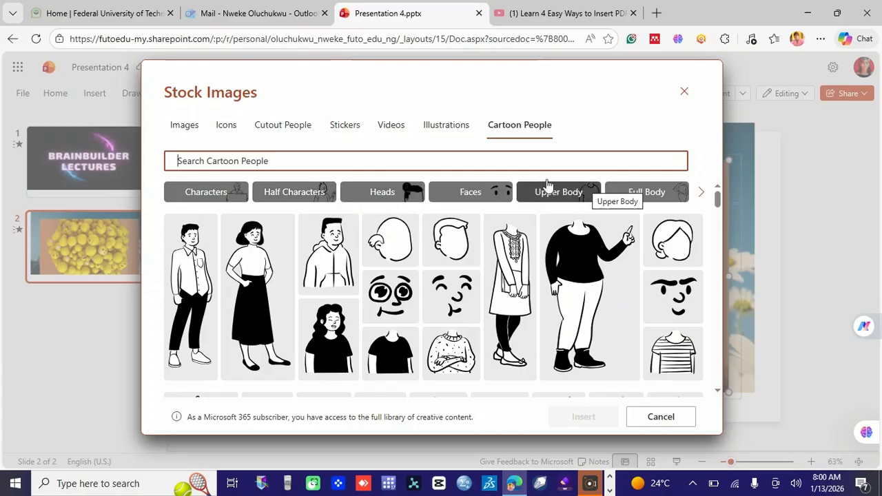
# Close the stock image library and add a new blank slide 3 after slide 2
pyautogui.click(684, 92)
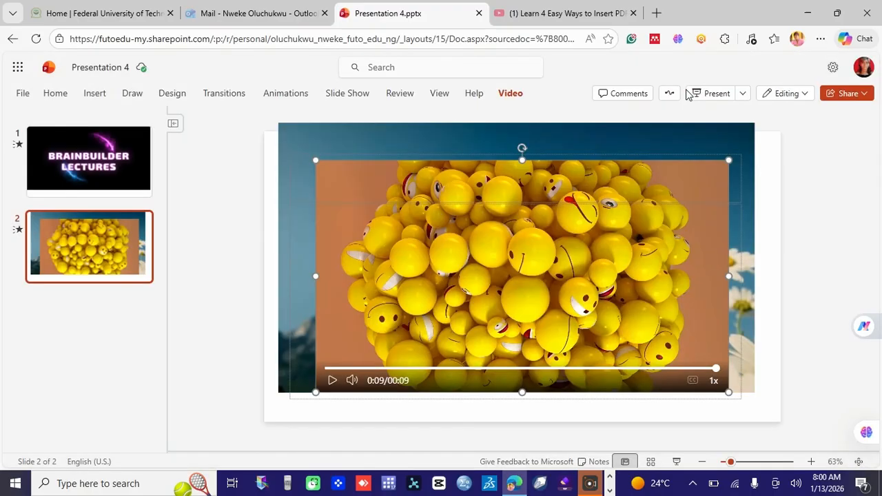
pyautogui.rightClick(106, 313)
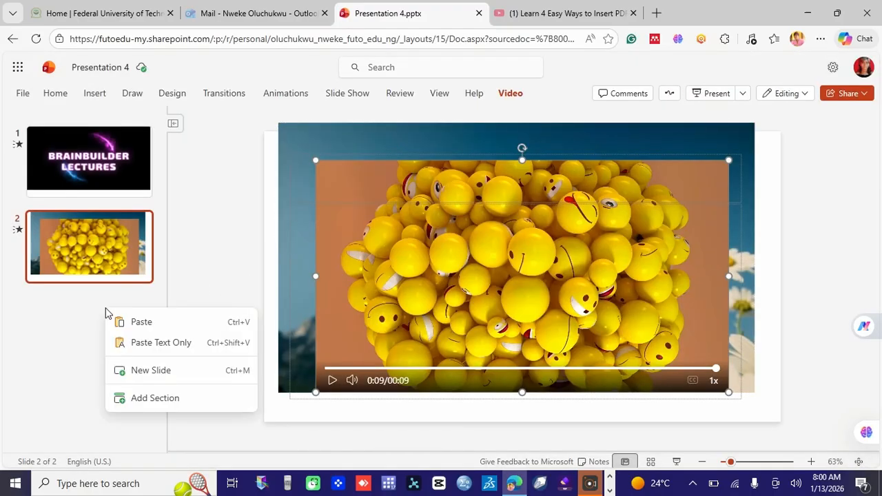
pyautogui.click(143, 372)
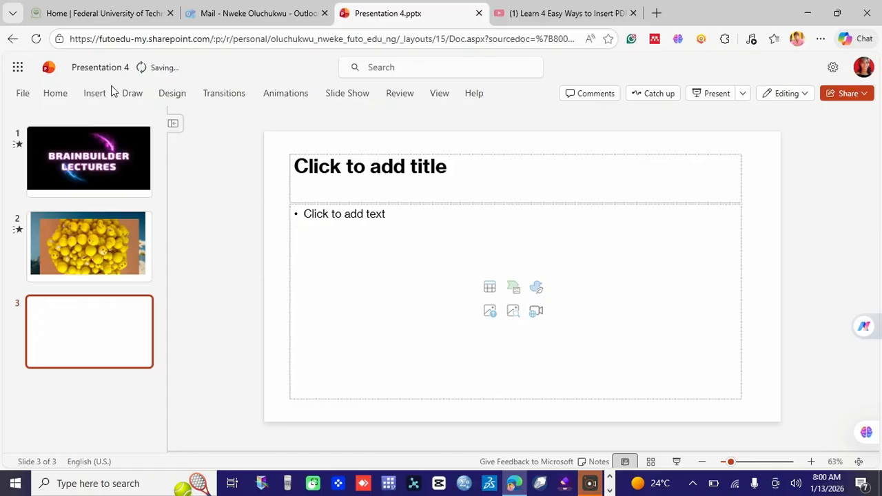
pyautogui.click(94, 93)
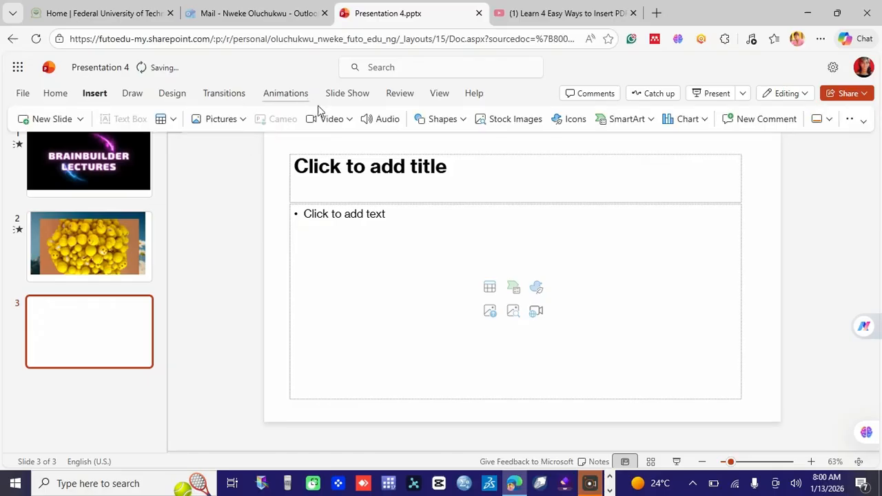
pyautogui.click(350, 120)
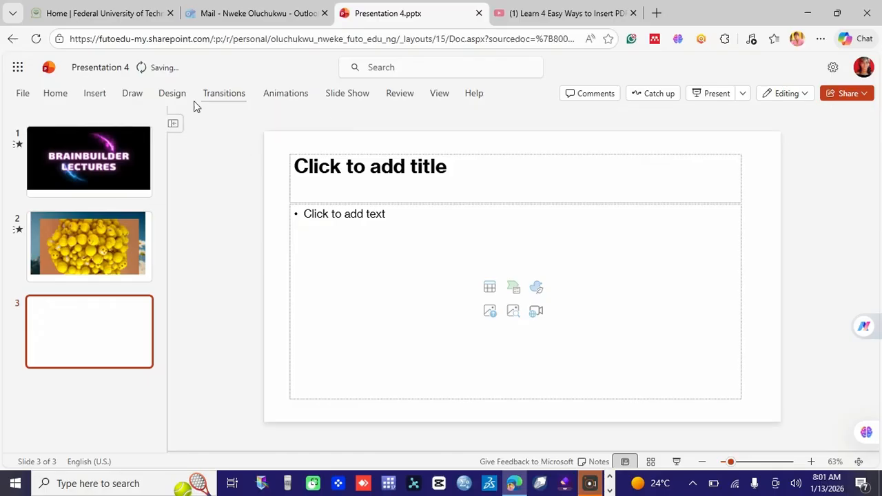
pyautogui.click(97, 94)
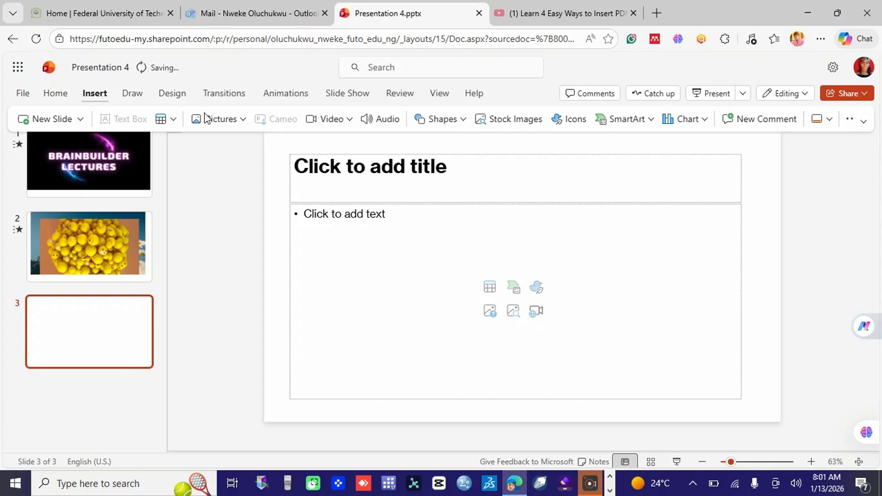
# Bring up the Online Video link prompt from Insert > Video, then go to YouTube
pyautogui.click(335, 130)
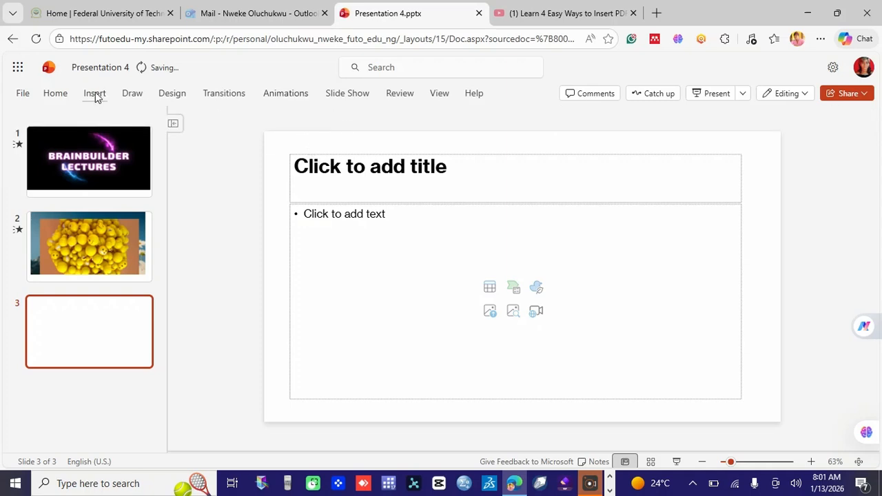
pyautogui.click(96, 95)
pyautogui.click(348, 123)
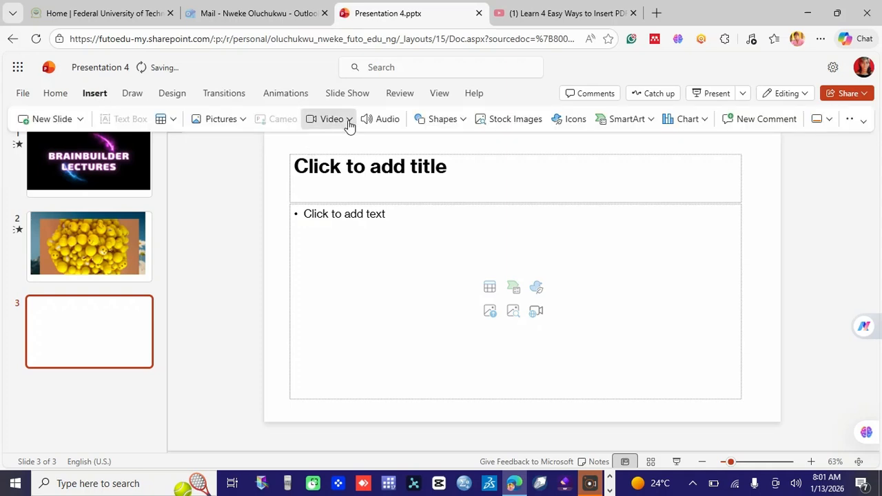
pyautogui.click(348, 206)
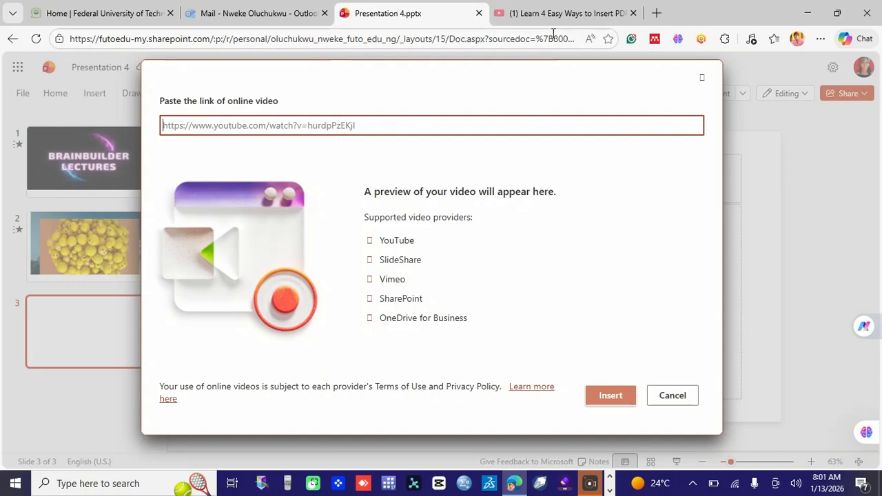
pyautogui.click(541, 15)
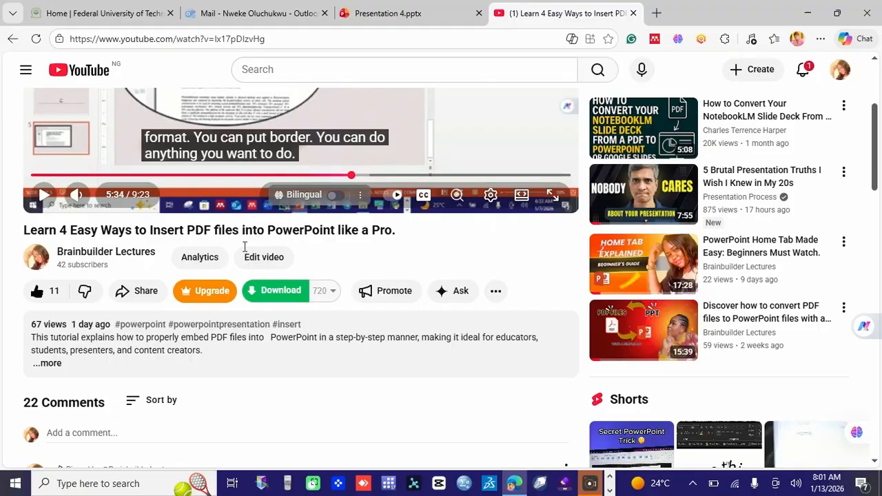
# Copy the PDF-insertion tutorial's YouTube share link and return to PowerPoint
pyautogui.click(135, 301)
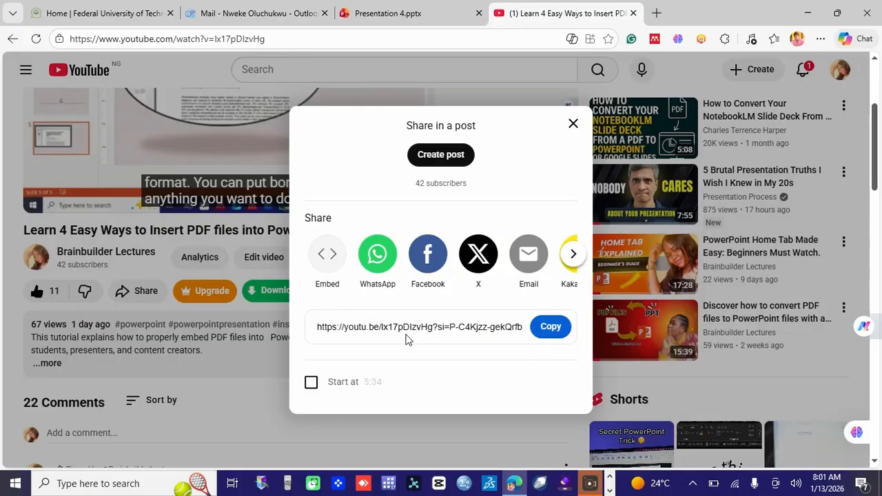
pyautogui.click(545, 330)
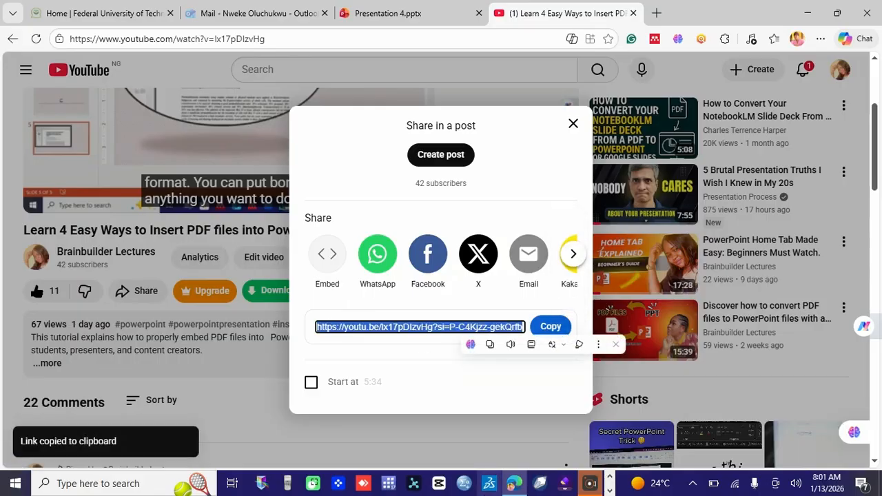
pyautogui.click(378, 13)
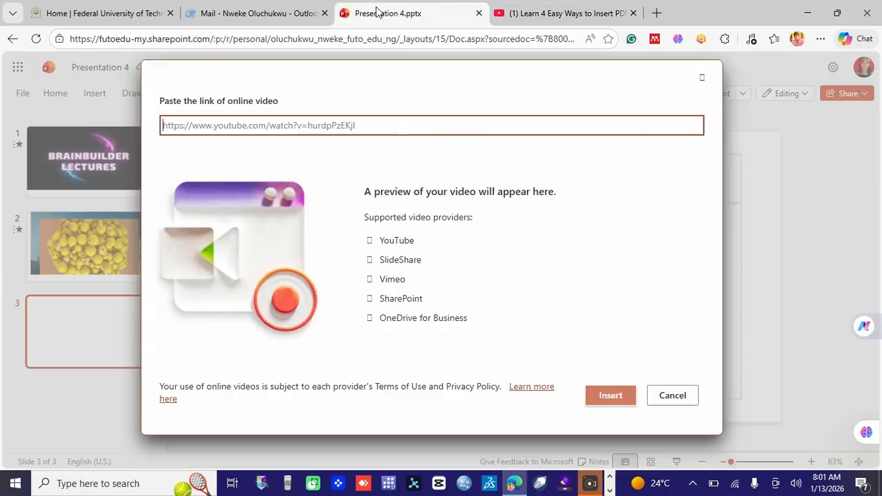
# Paste the YouTube link, preview the video to 0:51, and embed it on slide 3
pyautogui.rightClick(281, 124)
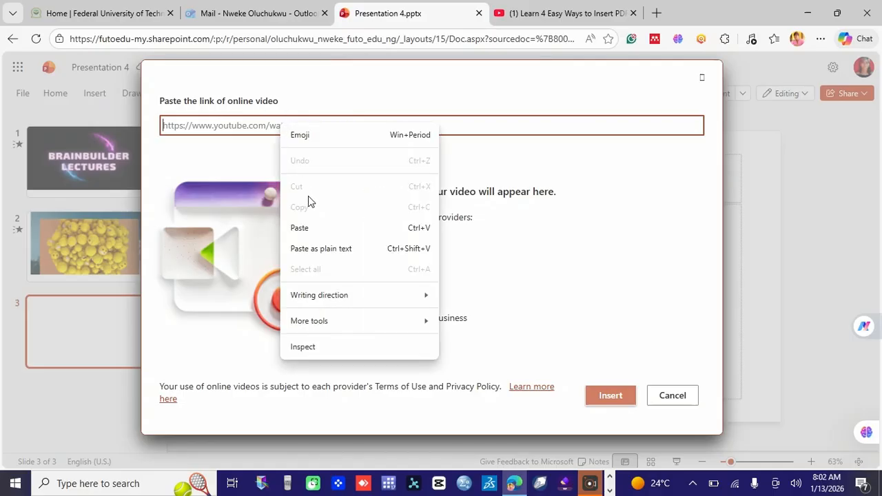
pyautogui.click(311, 228)
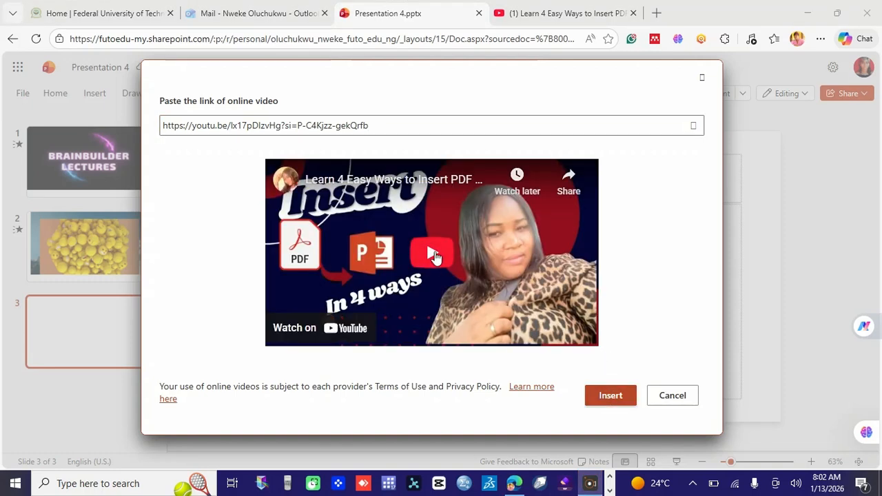
pyautogui.click(435, 255)
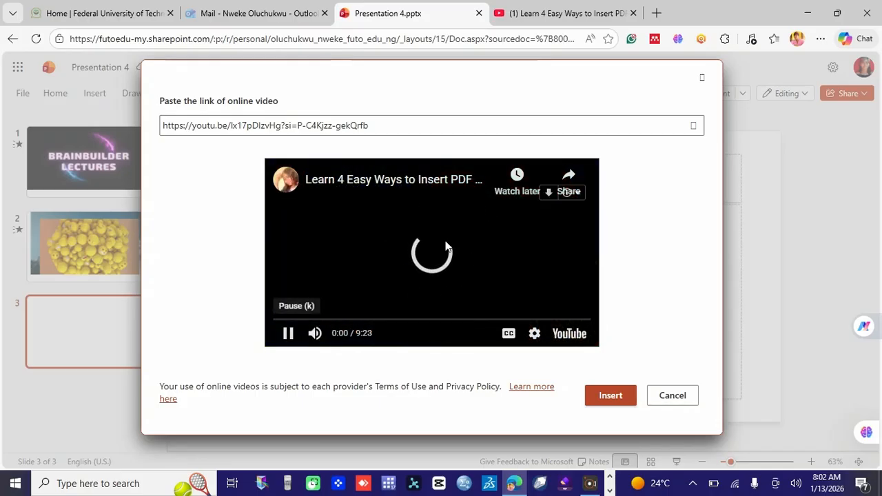
pyautogui.click(301, 320)
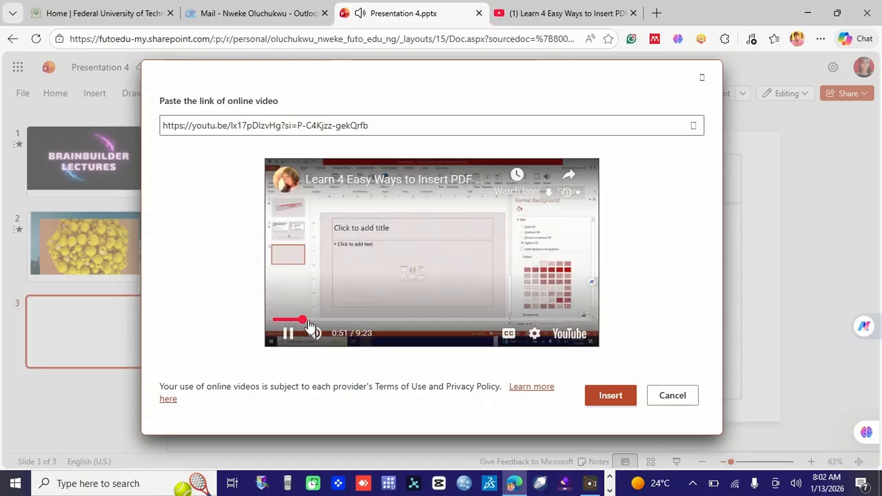
pyautogui.click(604, 399)
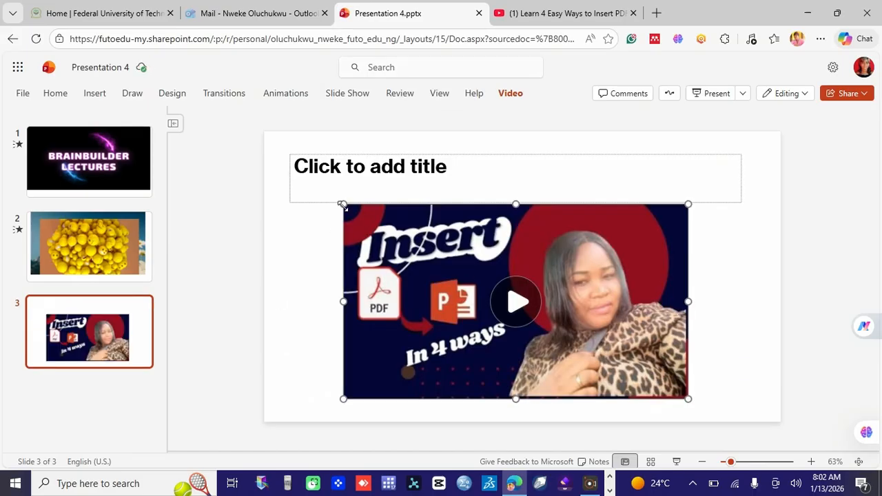
# Enlarge the YouTube video toward the upper left and widen it to the right
pyautogui.moveTo(342, 205); pyautogui.dragTo(349, 123)
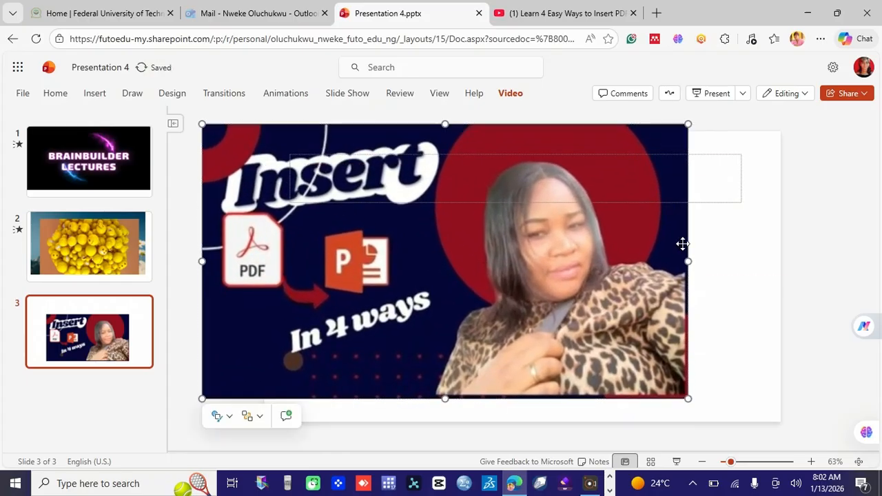
pyautogui.moveTo(687, 261); pyautogui.dragTo(770, 264)
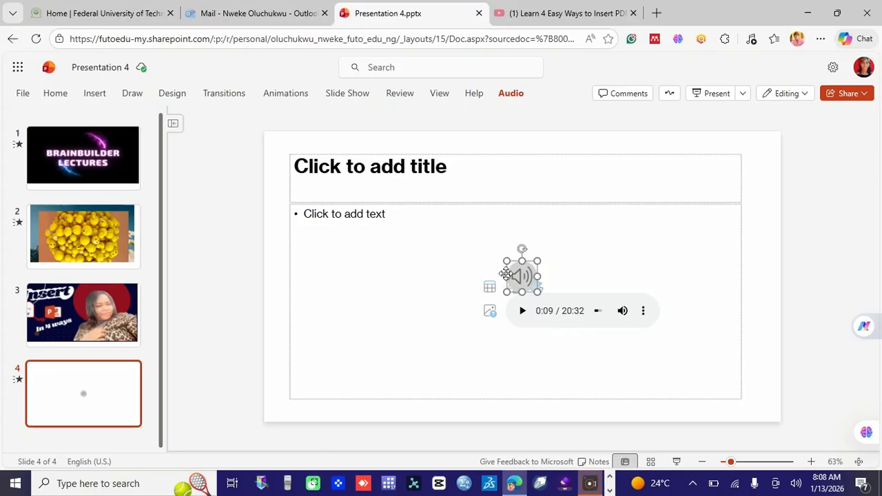
# Play slide 4's audio clip and pause it at 0:21
pyautogui.click(523, 310)
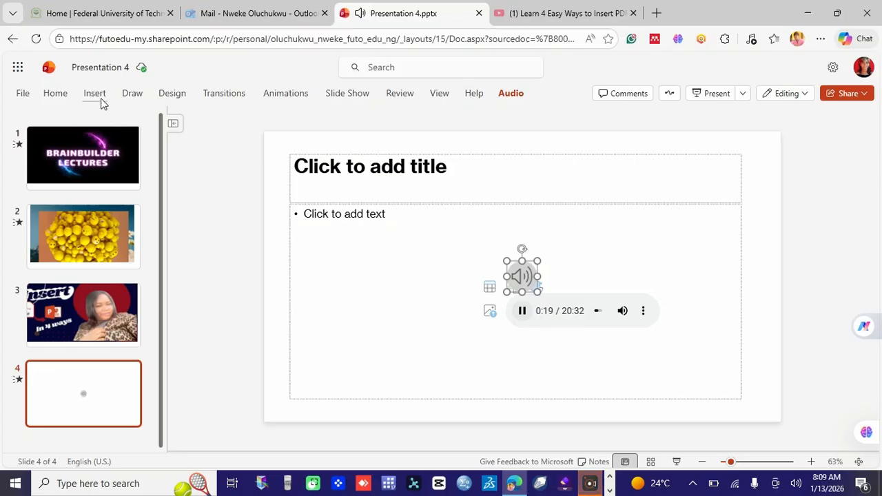
pyautogui.click(510, 94)
pyautogui.click(522, 278)
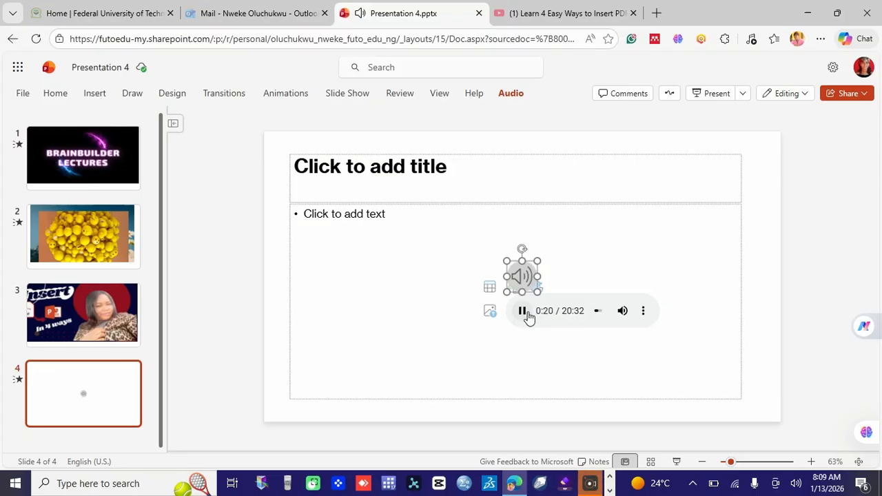
pyautogui.click(523, 310)
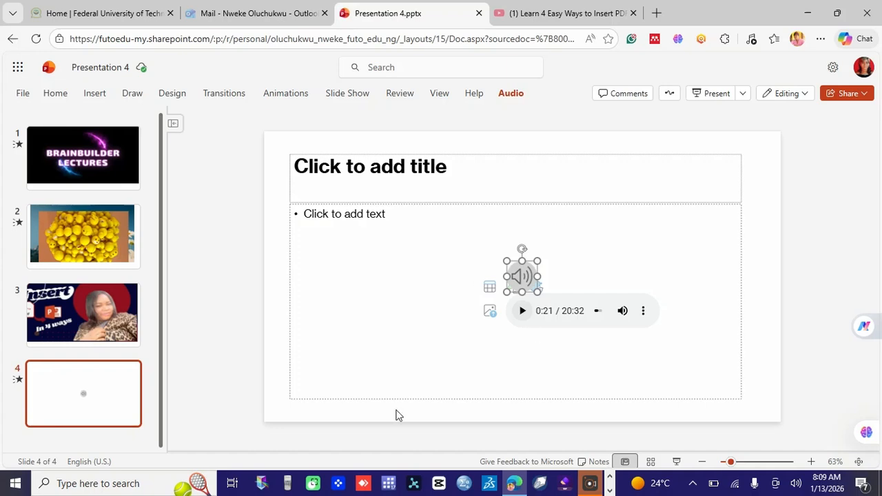
pyautogui.rightClick(92, 433)
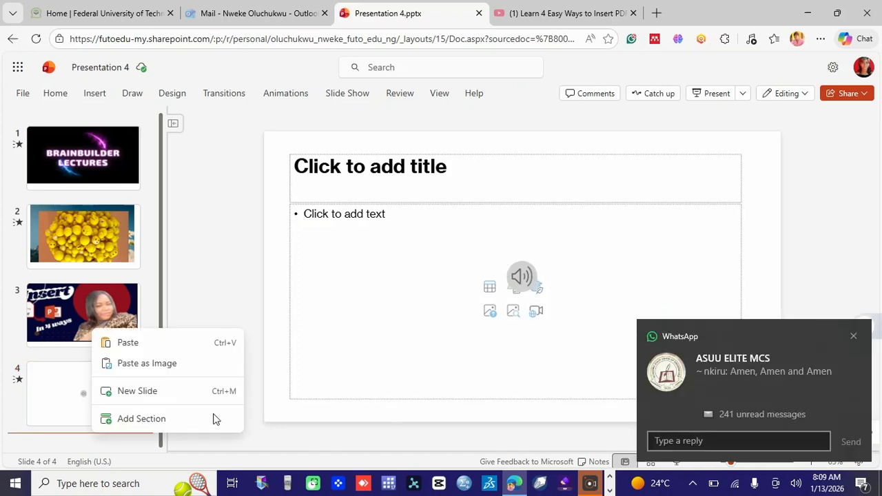
# Dismiss the chat popup, add a blank slide 5 after the audio slide, and open the Insert commands
pyautogui.click(853, 336)
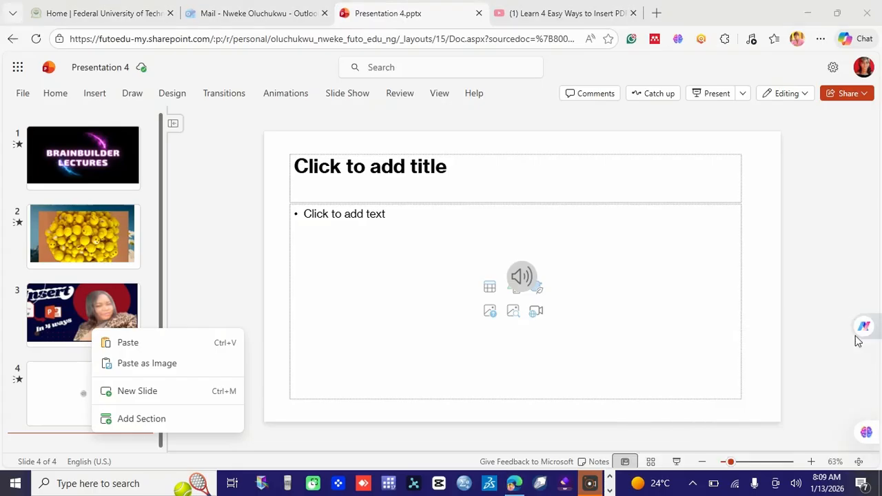
pyautogui.click(126, 391)
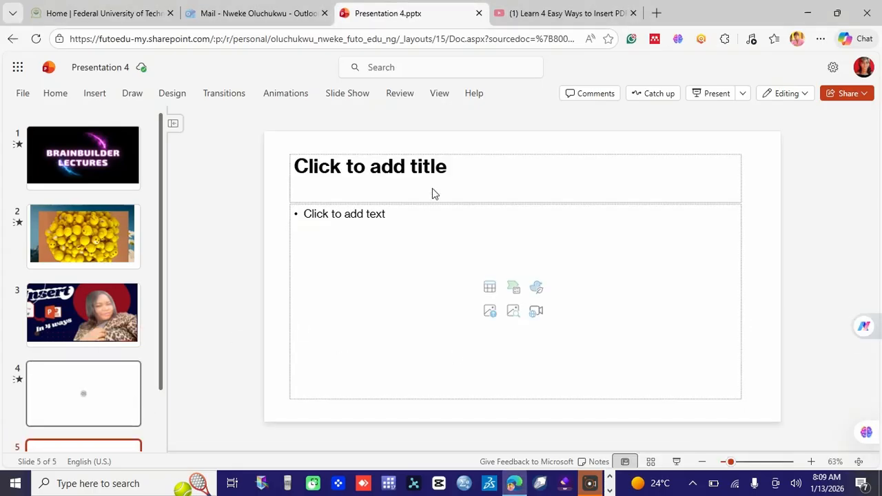
pyautogui.click(94, 97)
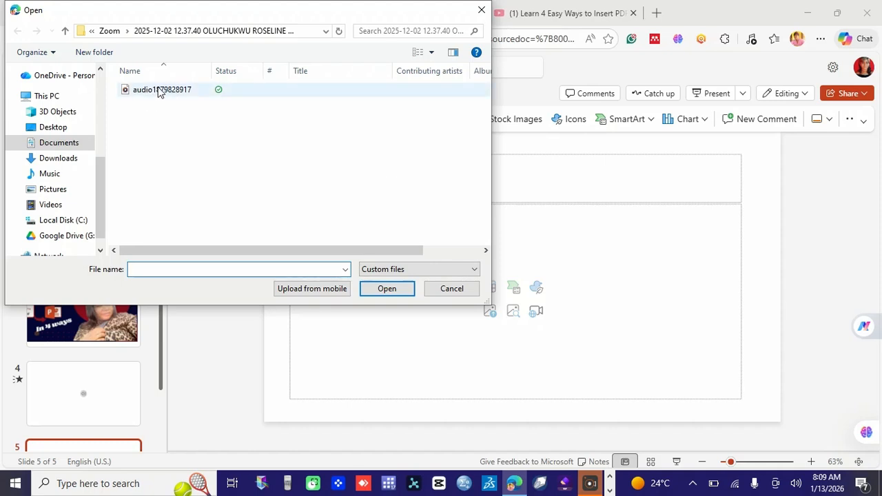
pyautogui.click(158, 92)
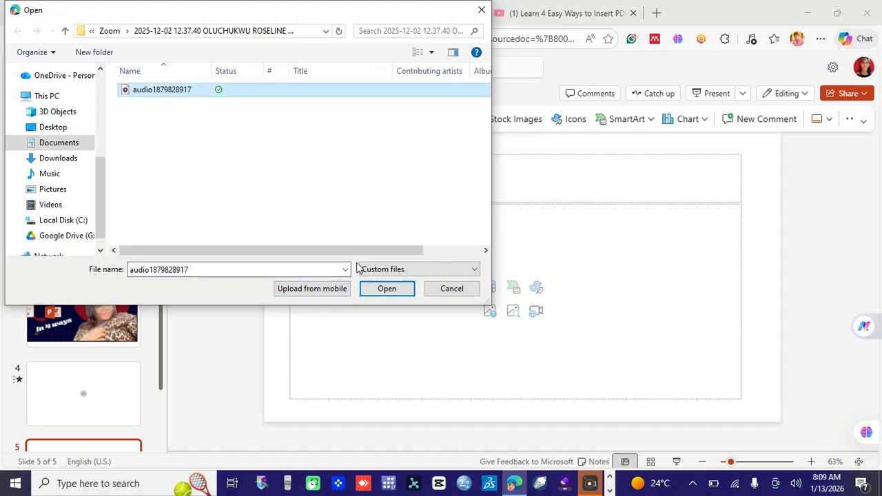
pyautogui.click(381, 289)
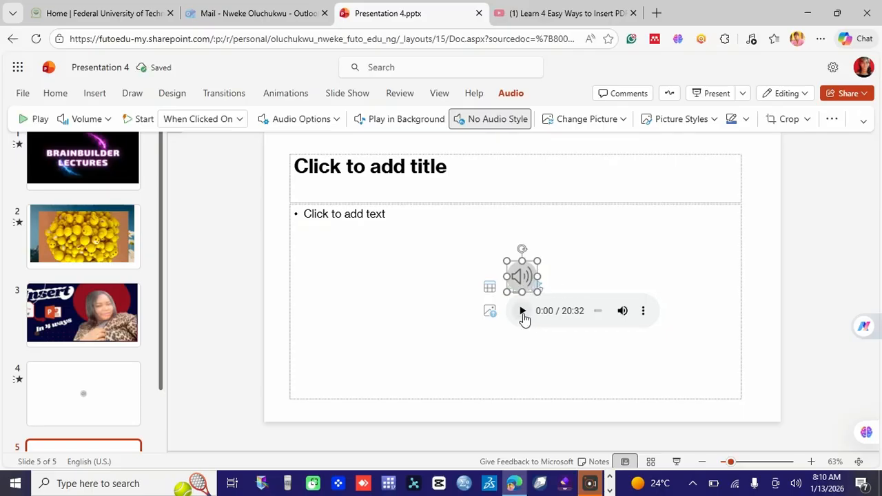
# Play slide 5's 20:32 audio clip at maximum volume and pause it at 0:16
pyautogui.click(522, 312)
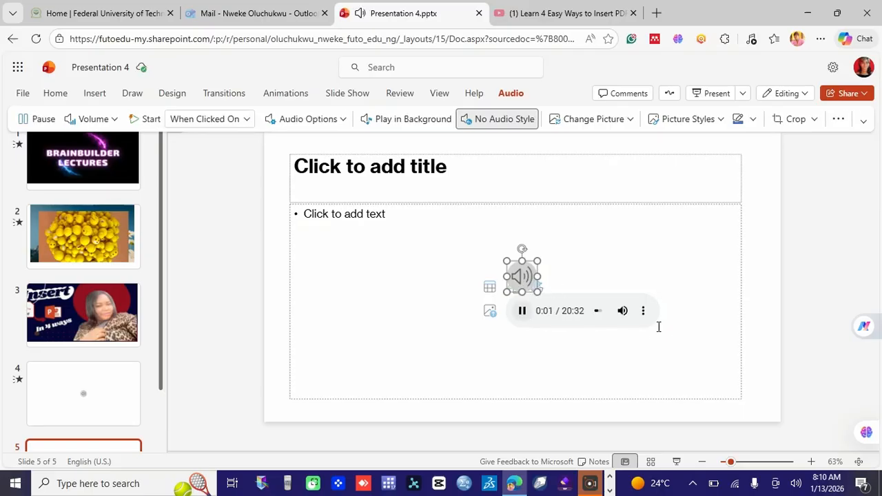
pyautogui.moveTo(611, 317)
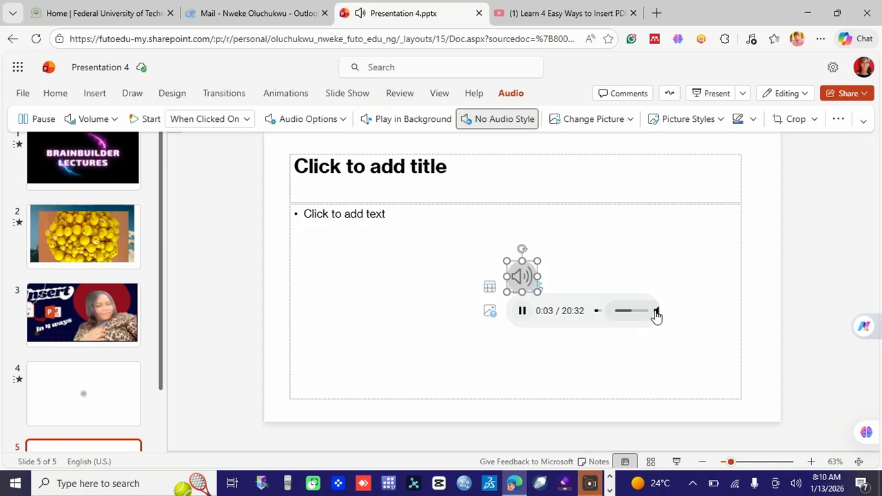
pyautogui.click(652, 311)
pyautogui.moveTo(622, 319); pyautogui.dragTo(653, 320)
pyautogui.click(646, 316)
pyautogui.click(523, 312)
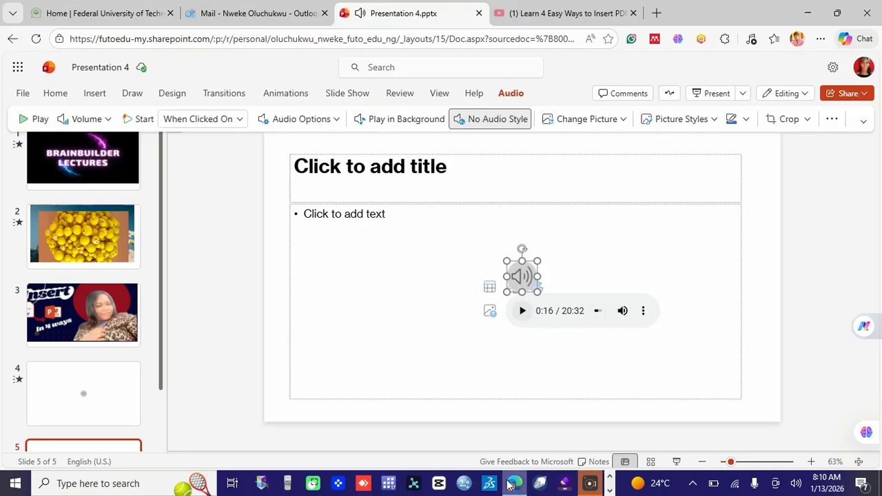
pyautogui.click(610, 478)
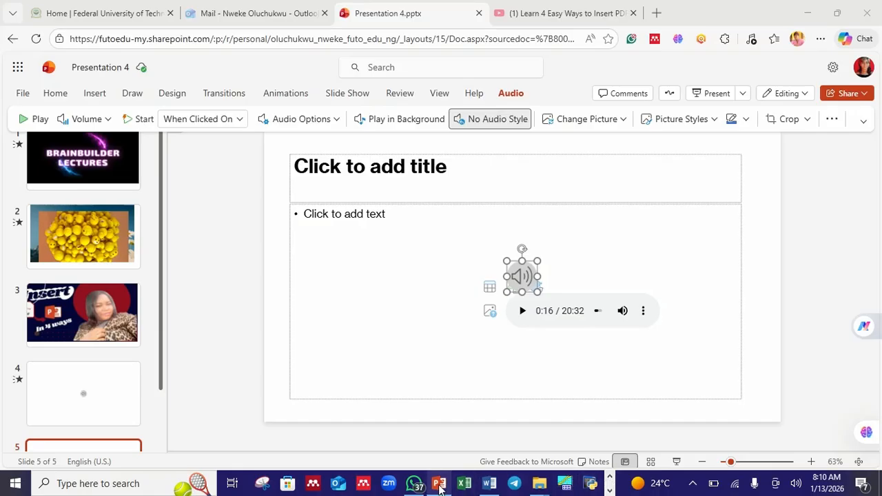
# In TRAING FORMAT, undo three times to restore the intro video's original colours
pyautogui.moveTo(439, 487)
pyautogui.click(444, 413)
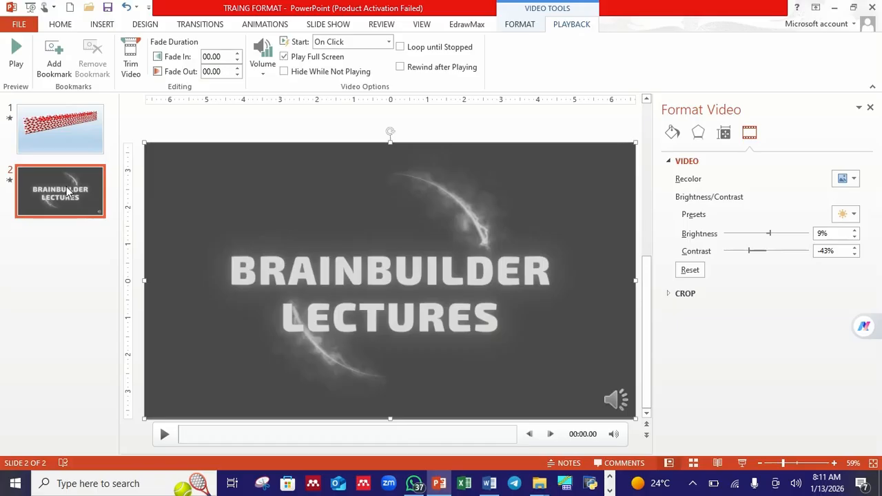
pyautogui.click(127, 8)
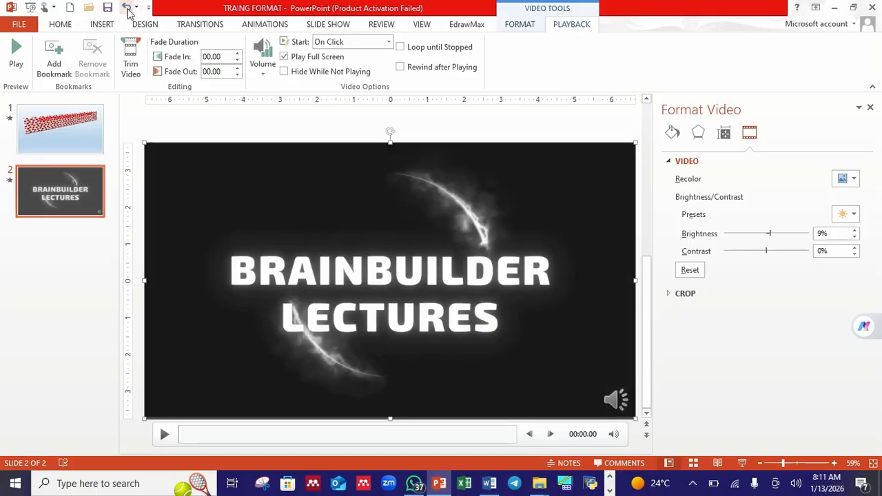
pyautogui.click(127, 8)
pyautogui.click(126, 9)
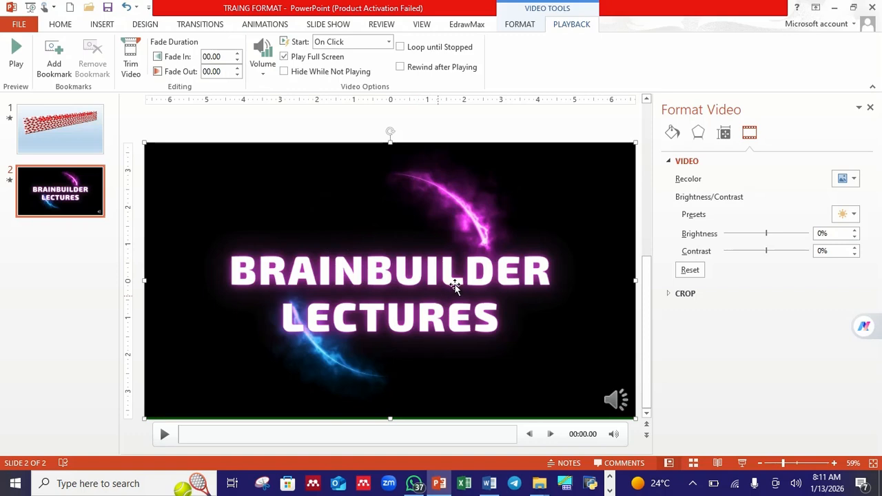
# Check the slide 2 video's format and playback options: starts On Click, plays full screen
pyautogui.doubleClick(516, 199)
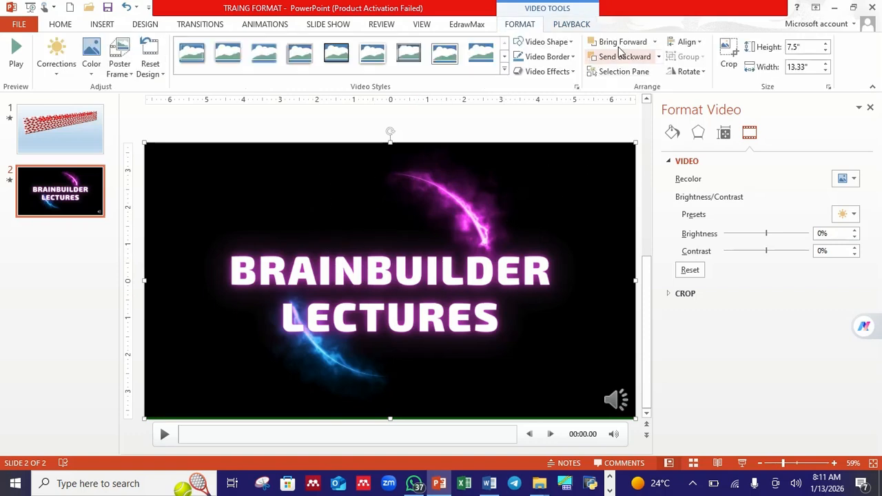
pyautogui.click(572, 25)
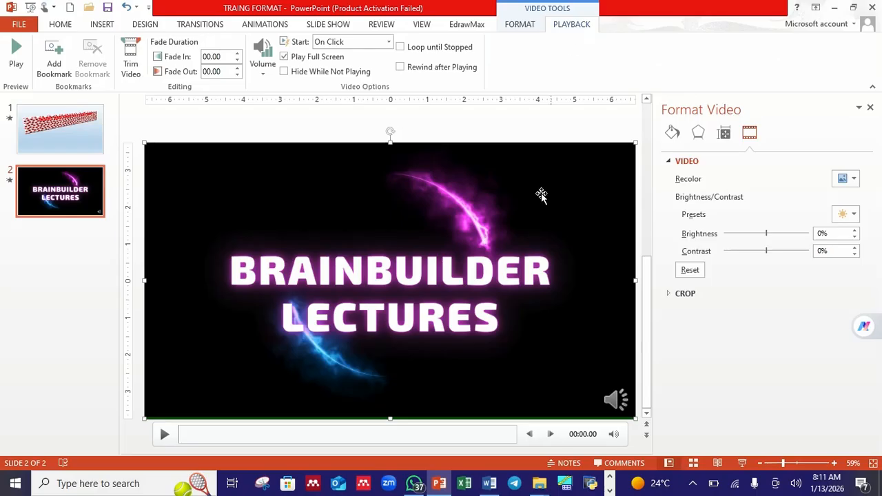
pyautogui.hotkey('alt', 'Tab')
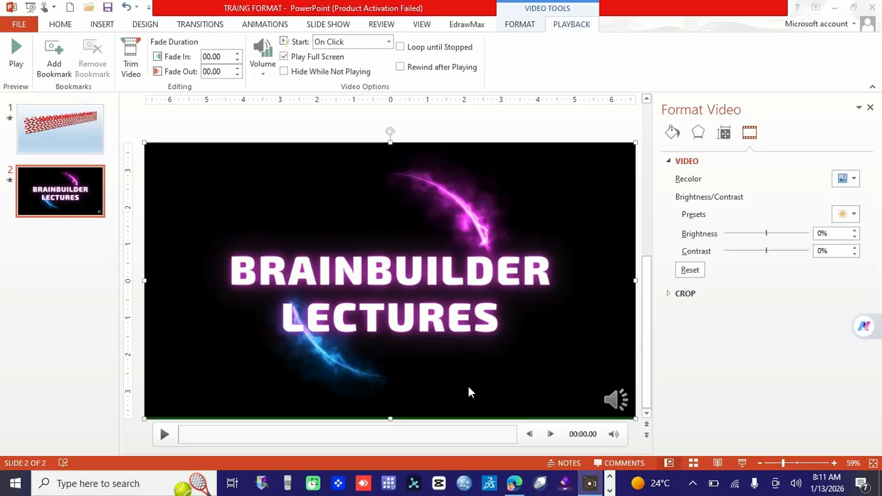
pyautogui.click(134, 75)
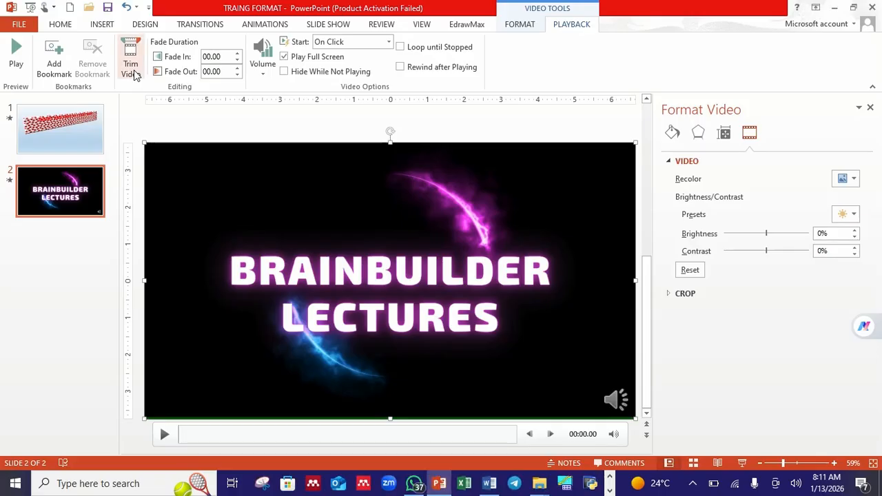